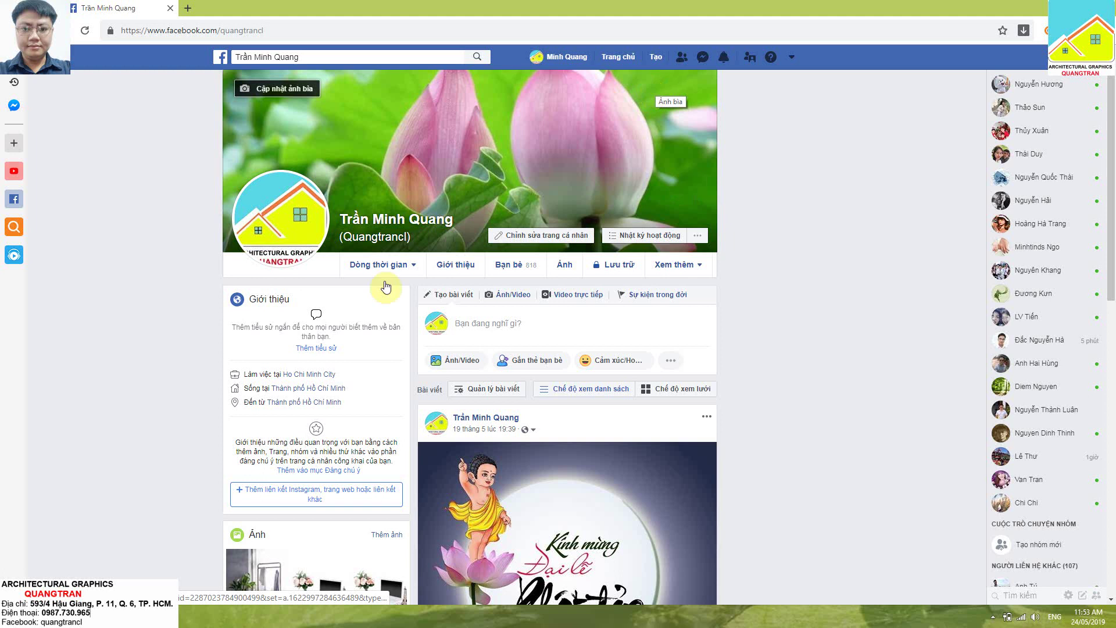
Switch from the browser, past the Word lesson, to the 3ds Max living-room scene Bai 1.max
key("alt+Tab")
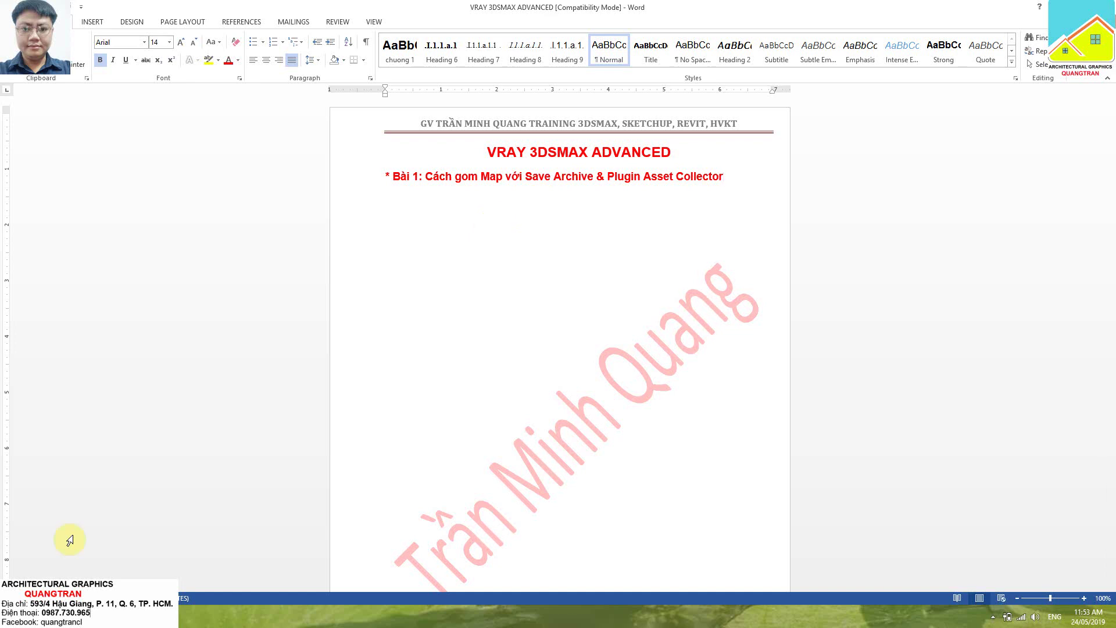
key("alt+Tab")
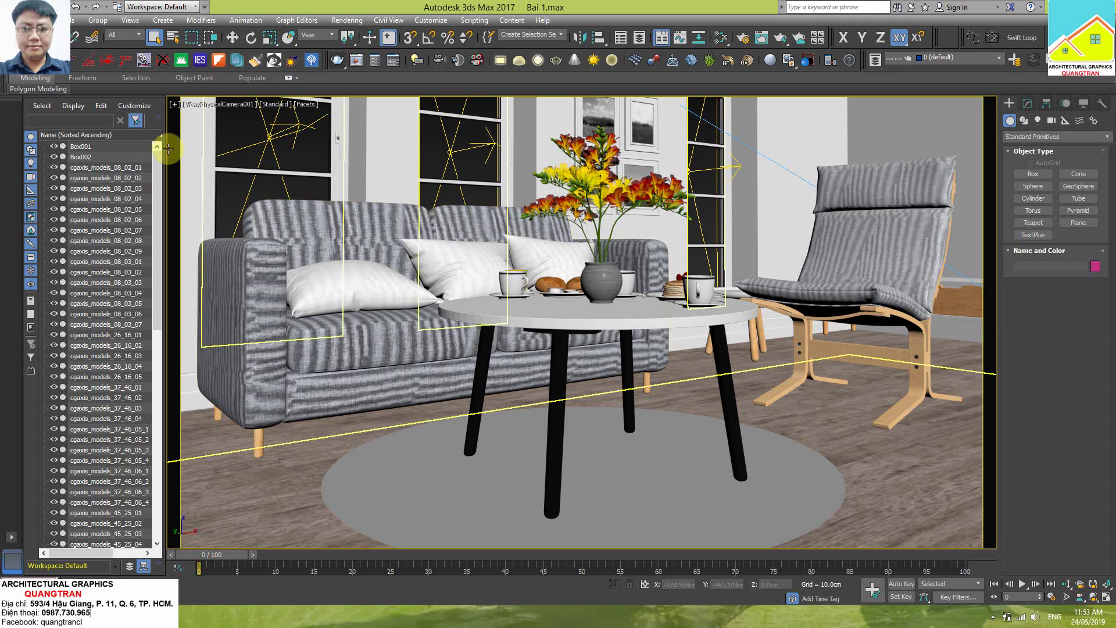
left_click(12, 8)
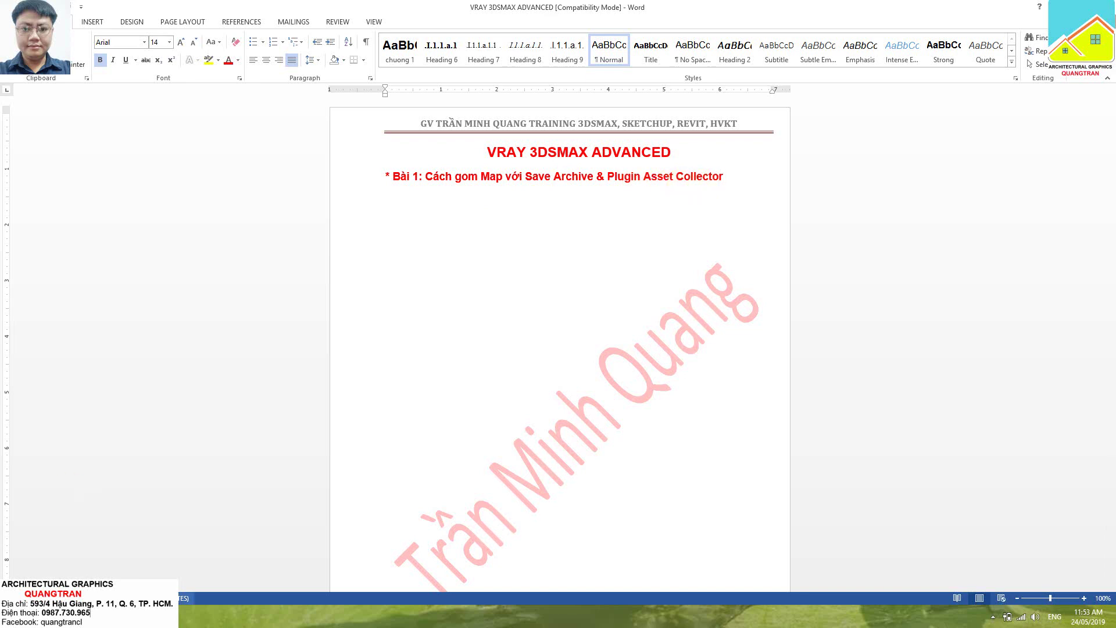
key("alt+Tab")
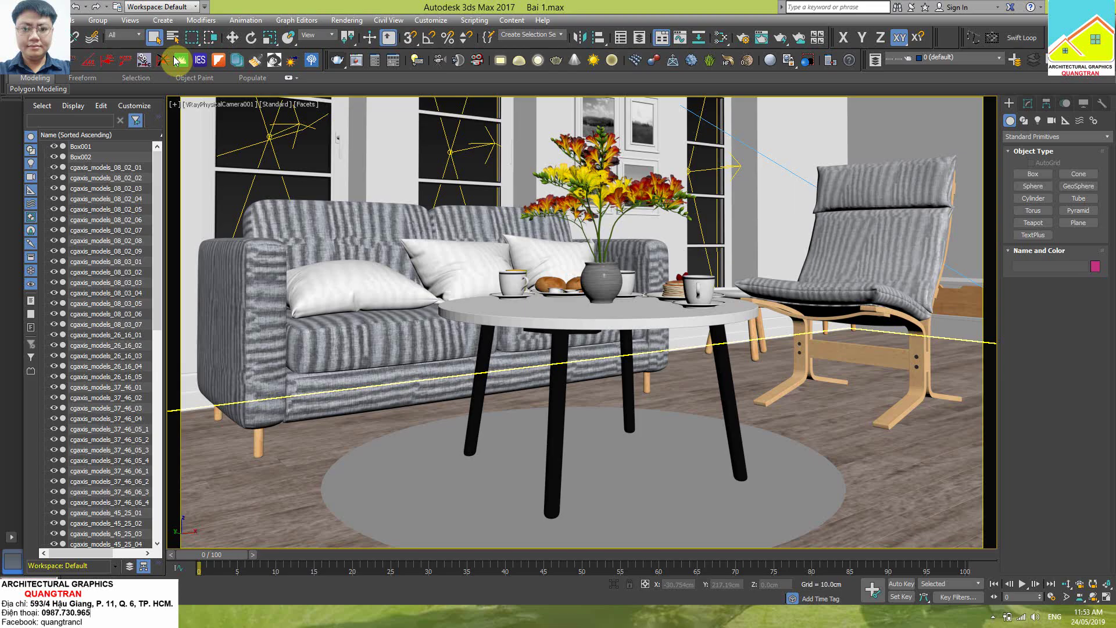
Open the File Archive window to save Bai 1 as a 3ds Max Archive (*.zip)
left_click(13, 8)
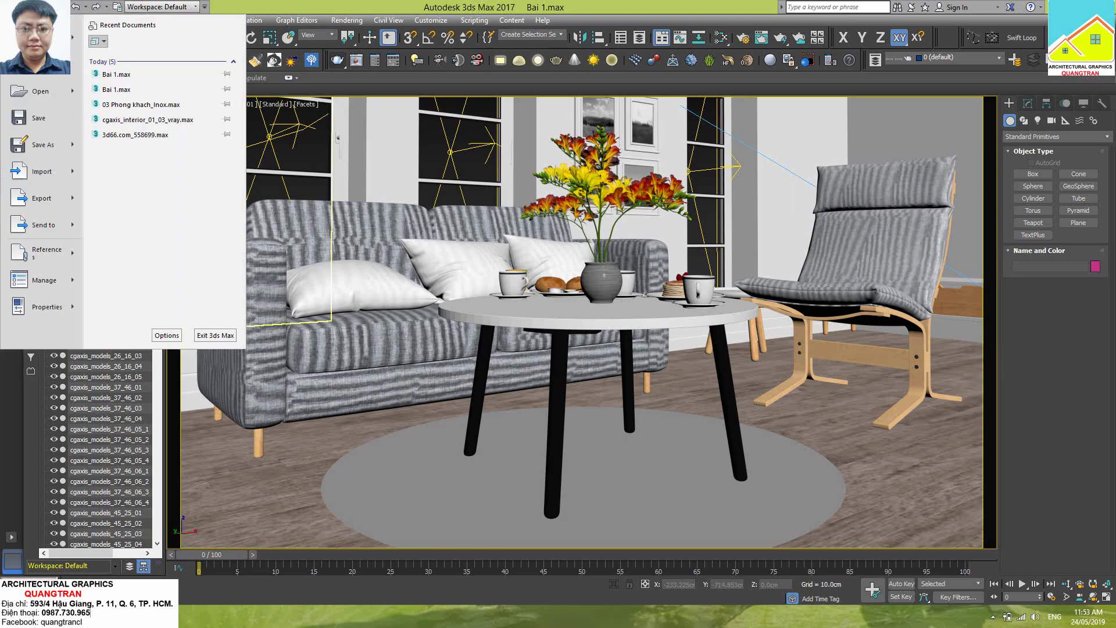
left_click(36, 148)
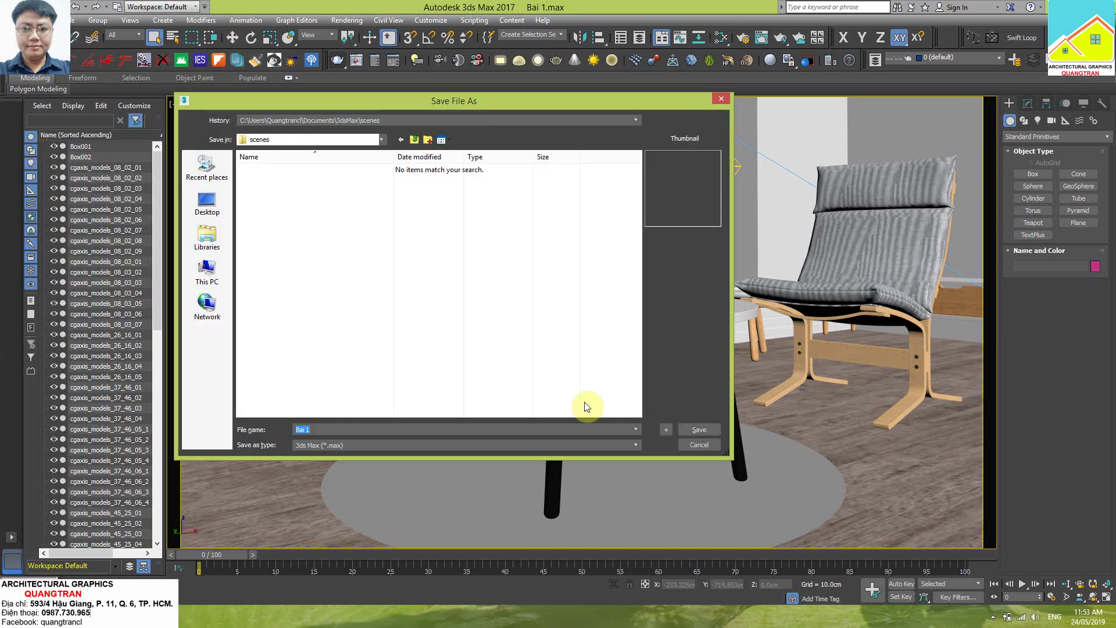
left_click(695, 430)
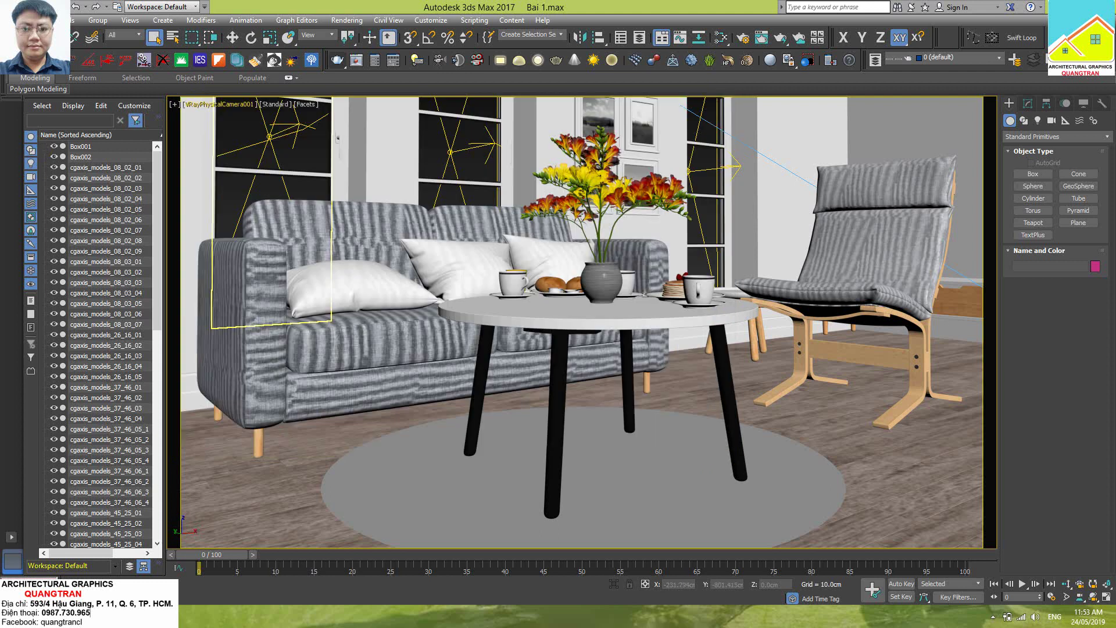
left_click(13, 8)
mouse_move(42, 145)
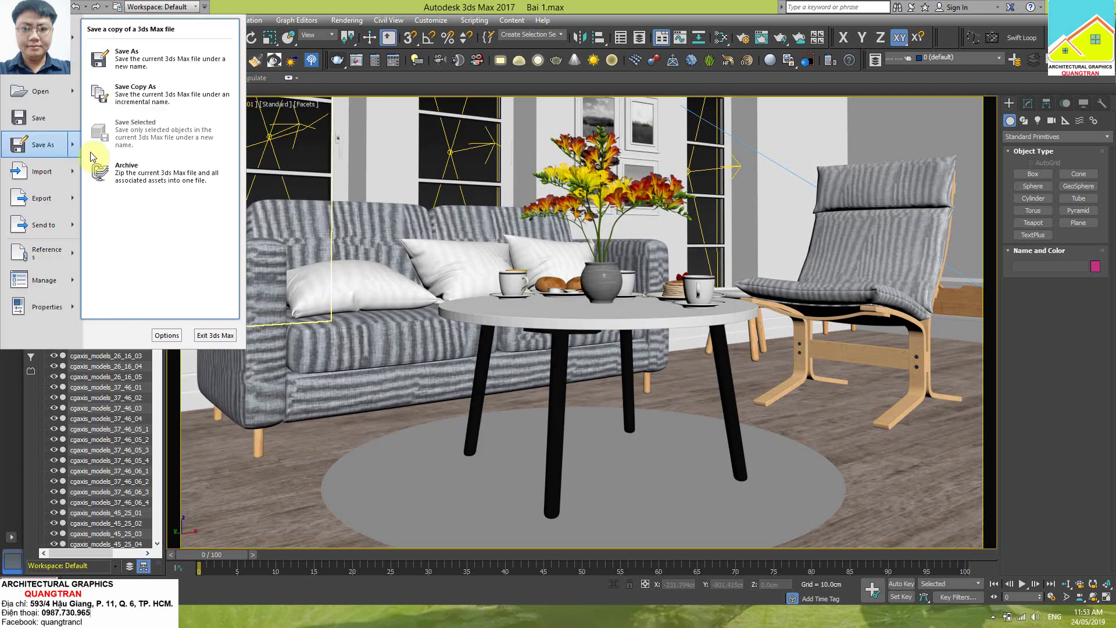
left_click(139, 178)
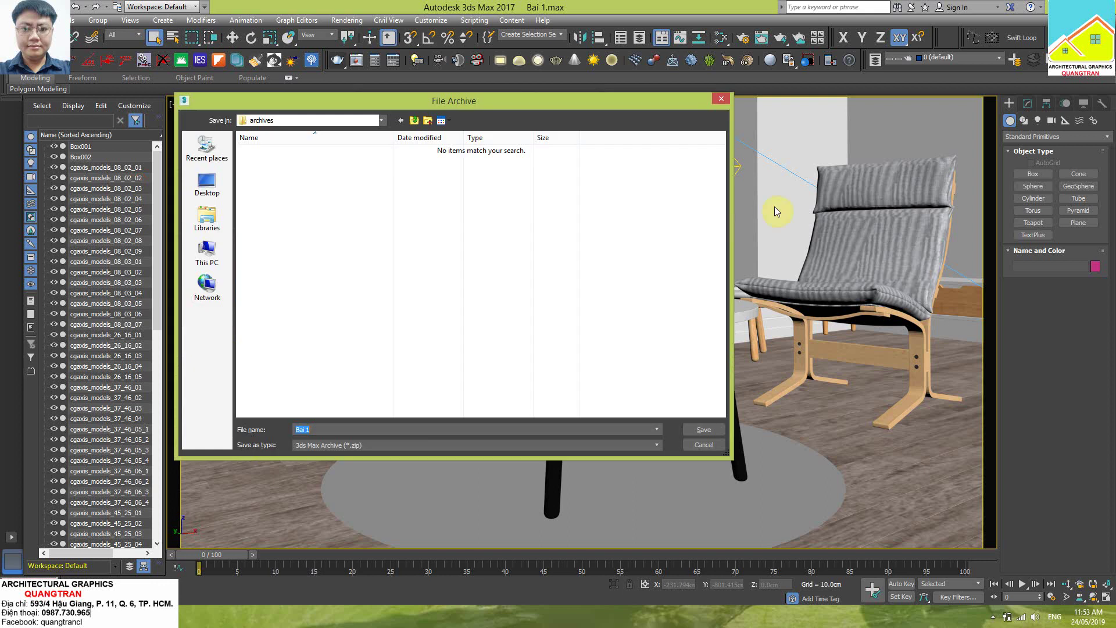
Save the scene archive as 2405 in F:\E. Training Online\VRAY 3DSMAX ADVANCED\Bài 1
left_click(208, 256)
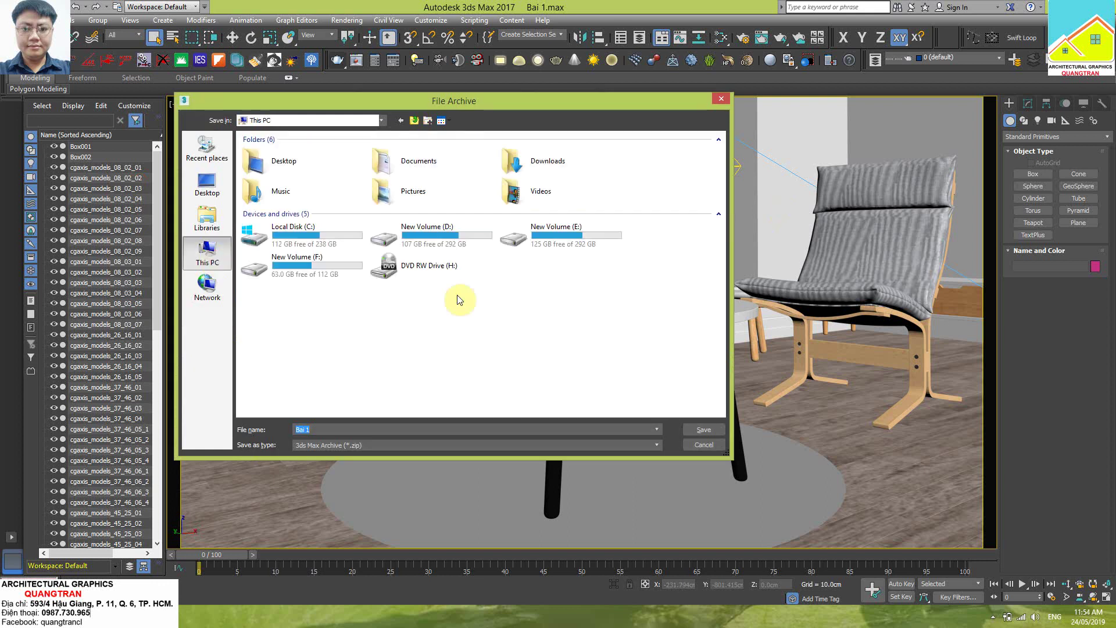
double_click(302, 268)
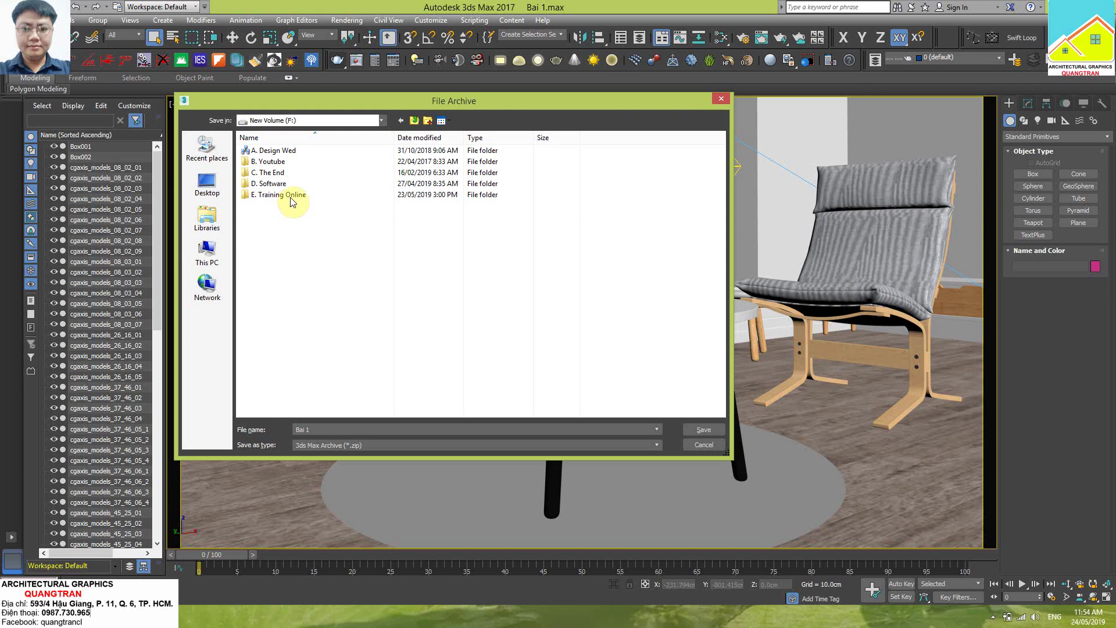
left_click(292, 199)
double_click(292, 199)
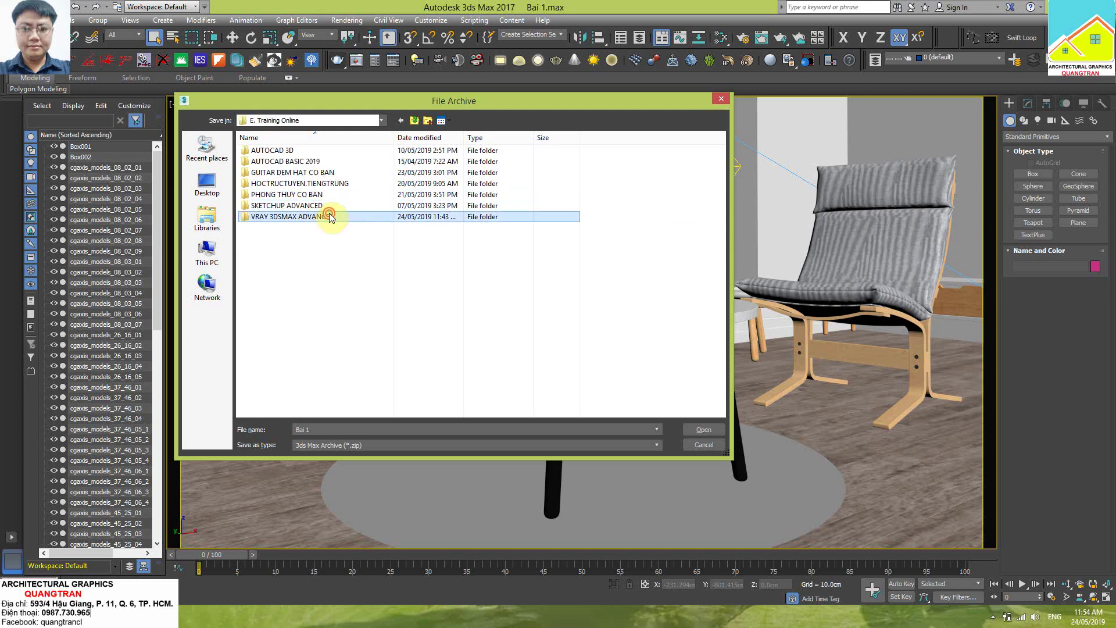
double_click(326, 216)
double_click(318, 152)
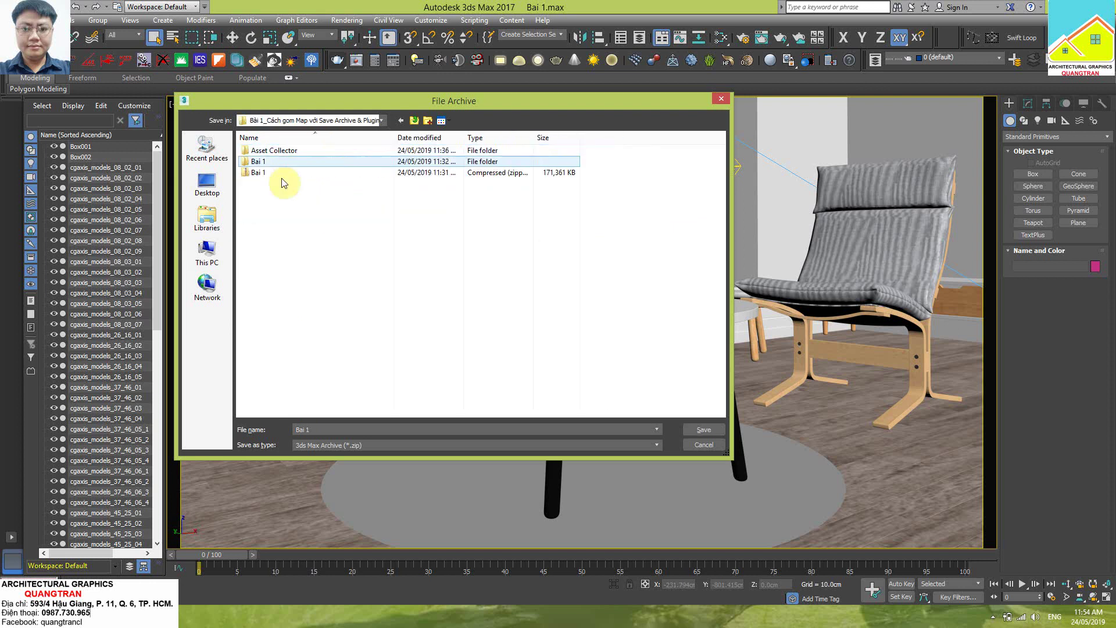
left_click(329, 430)
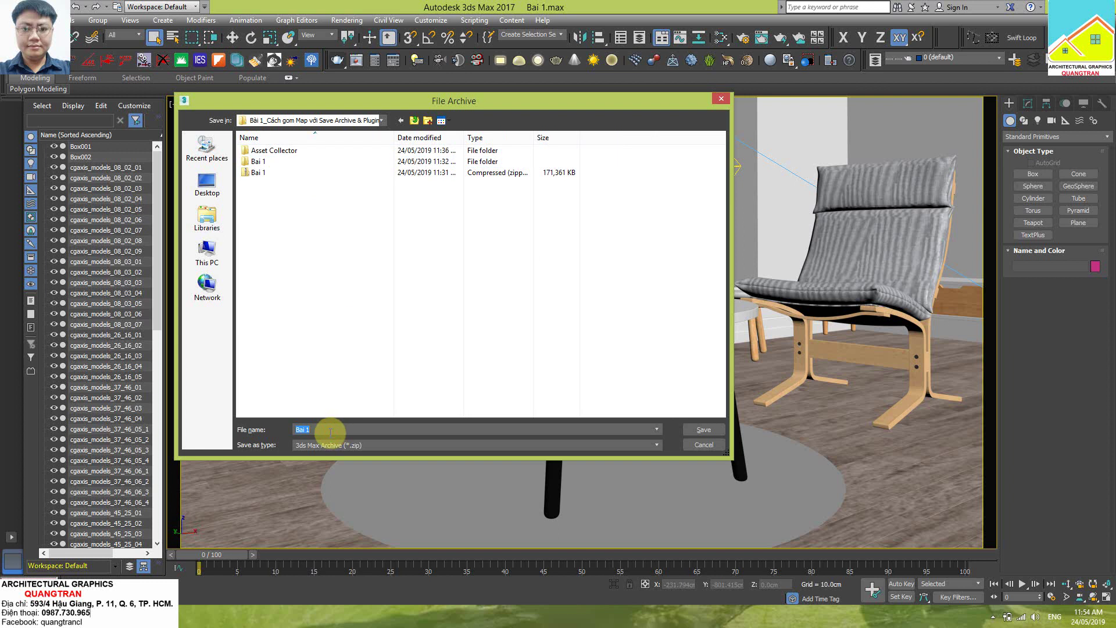
type("24")
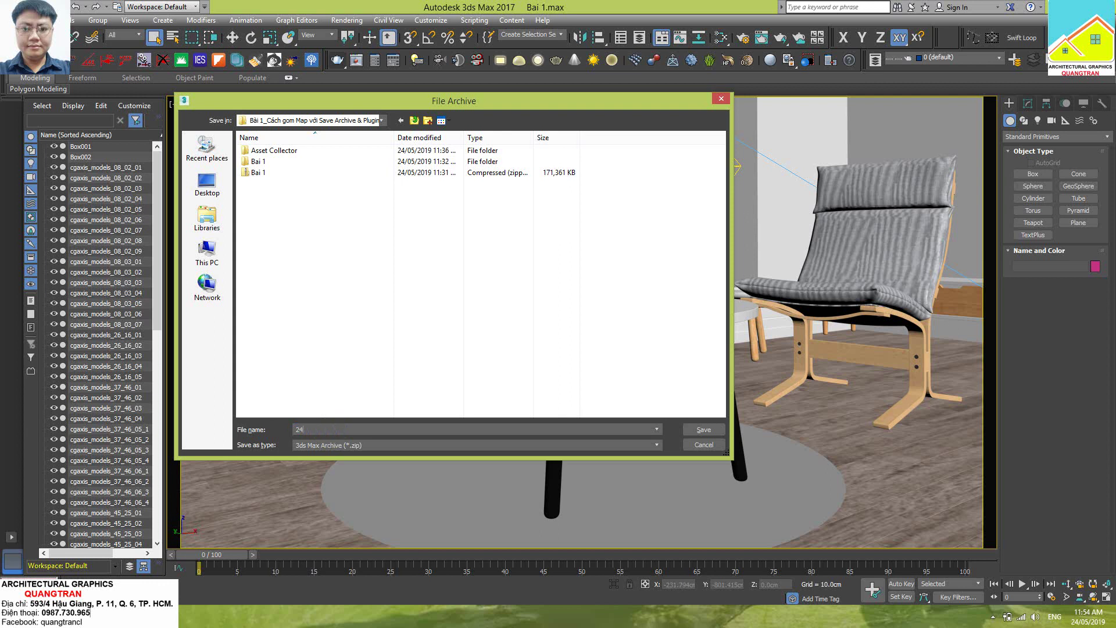
type("05")
left_click(702, 429)
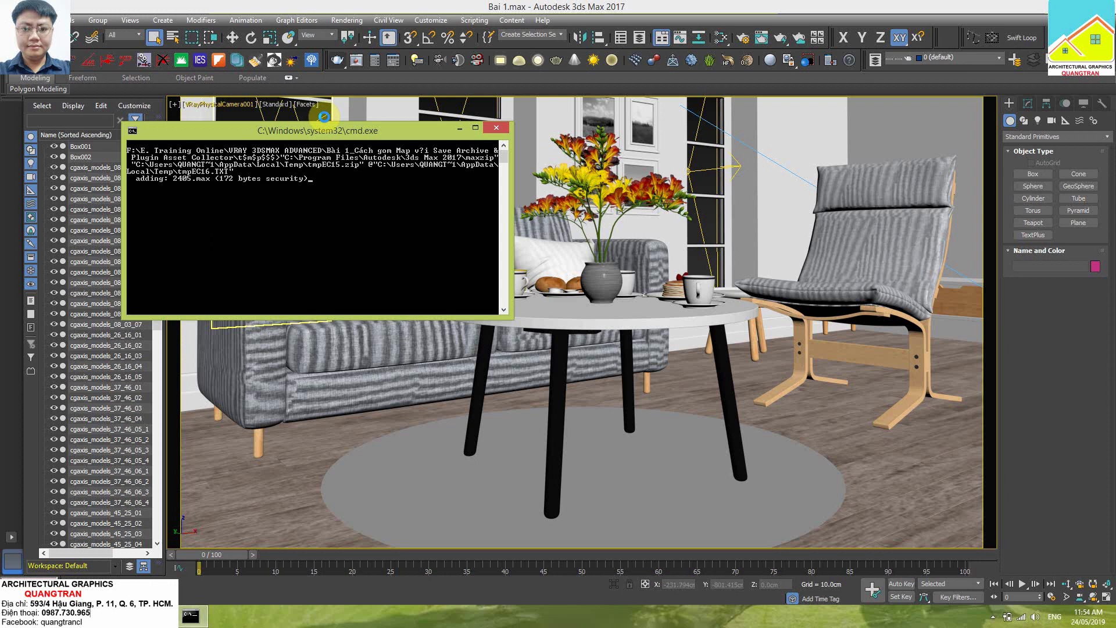
Move the maxzip command window aside while 2405.max and its maps are zipped
left_click_drag(326, 132, 385, 156)
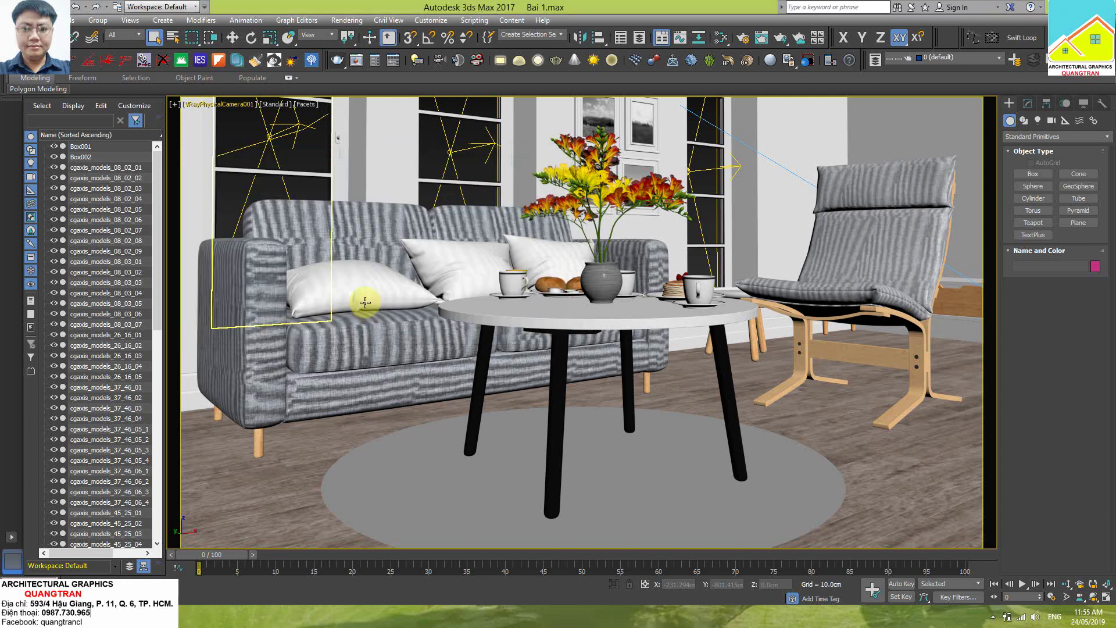
Extract 2405.zip in the Bài 1 lesson folder into a new 2405 folder
key("alt+Tab")
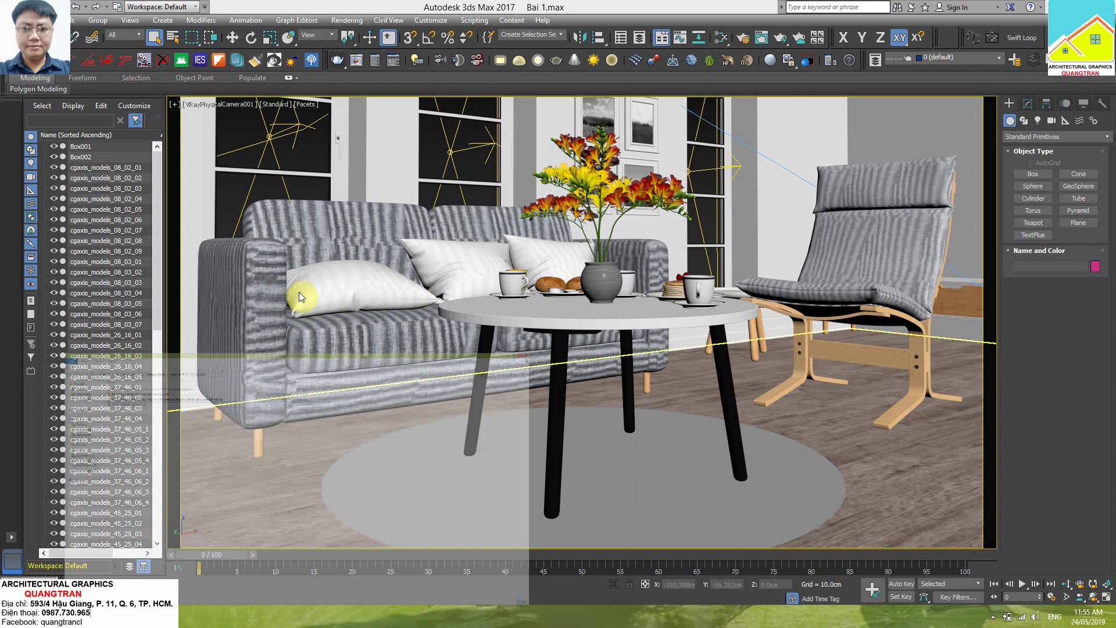
double_click(129, 93)
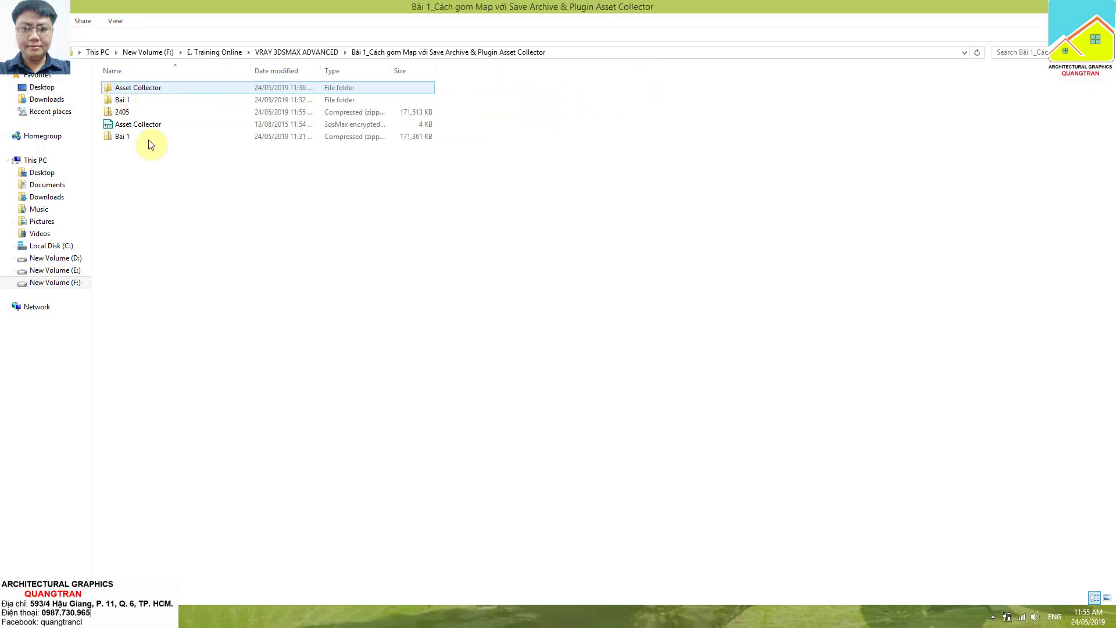
left_click(120, 114)
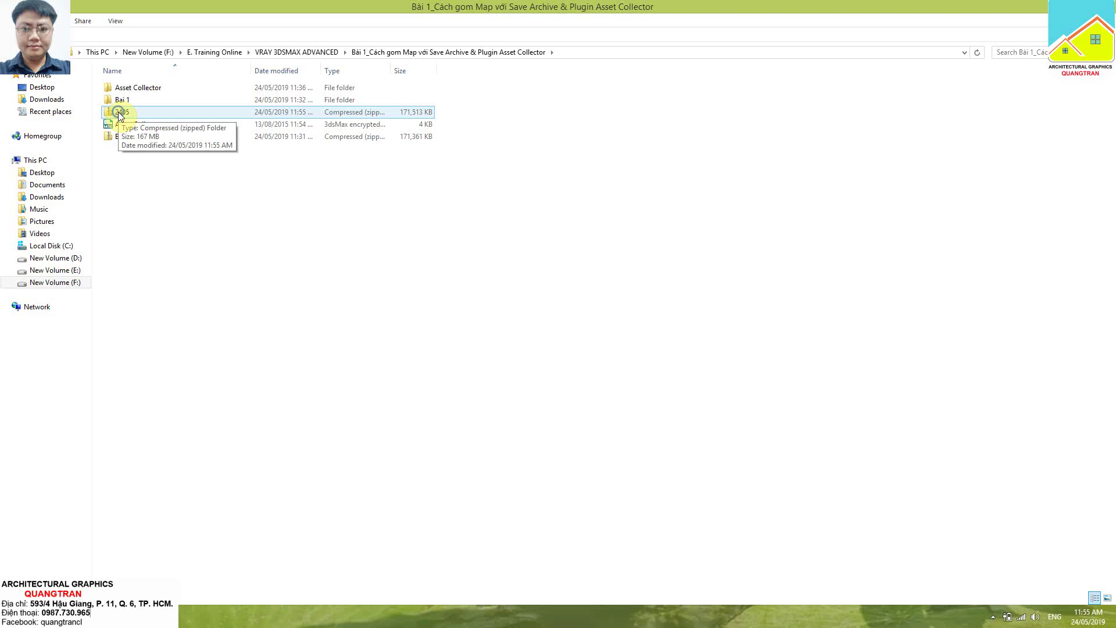
right_click(119, 114)
left_click(200, 211)
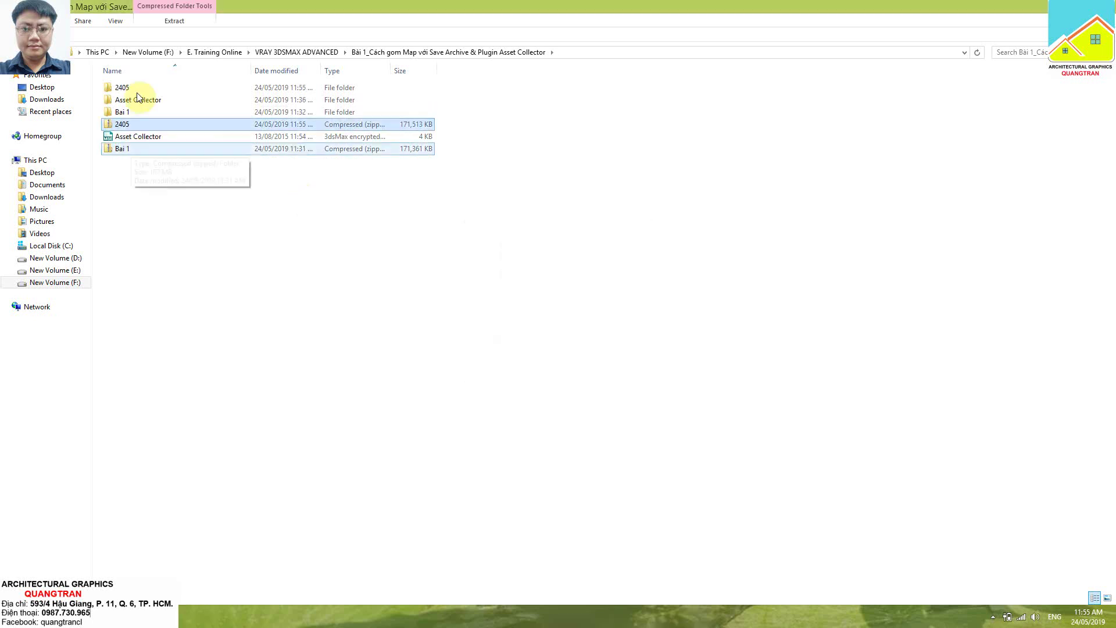
Open the extracted 2405 folder and look over G. TEXTURE and MAXFILES
double_click(123, 88)
left_click(129, 111)
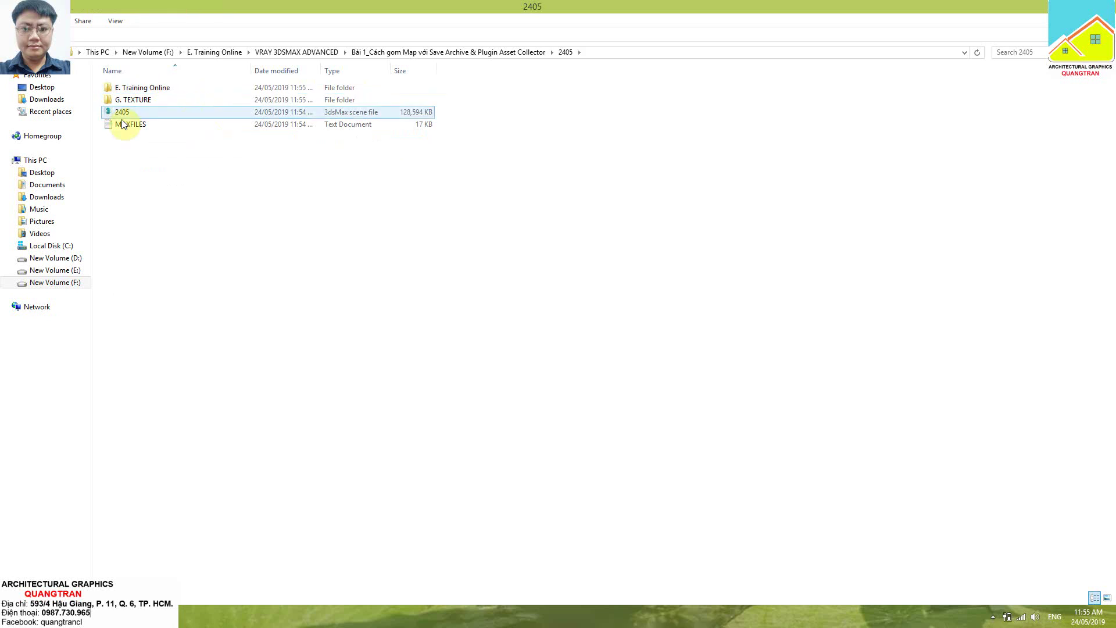
left_click(139, 100)
left_click(145, 145)
left_click(146, 124)
left_click(137, 87)
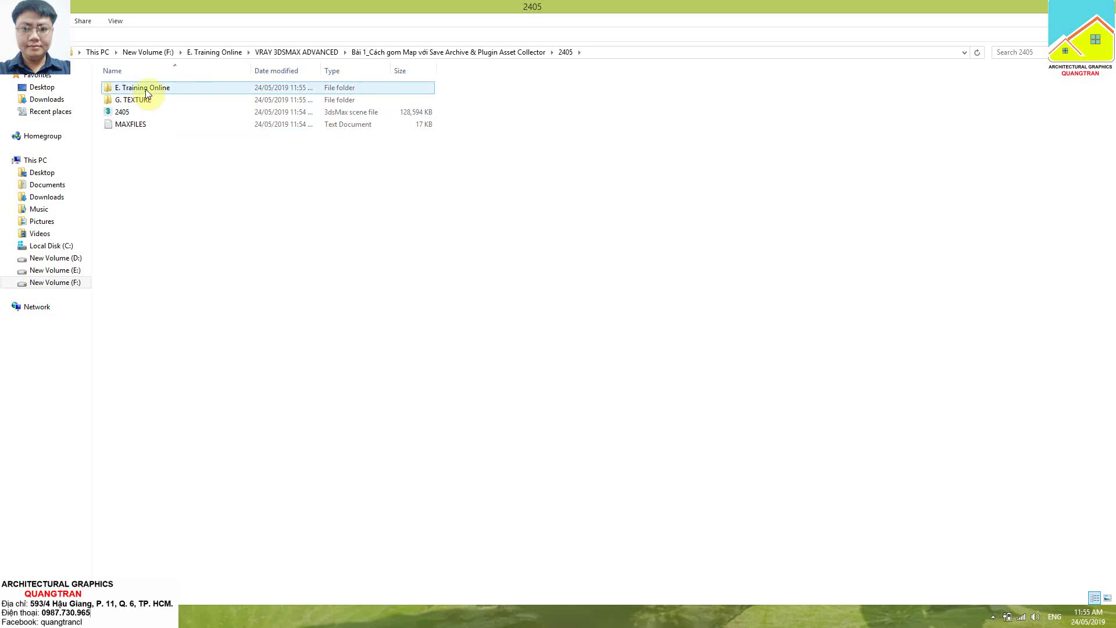
left_click(227, 572)
Check the Word lesson and 3ds Max, then go up to the Bài 1 lesson folder in Explorer
key("alt+Tab")
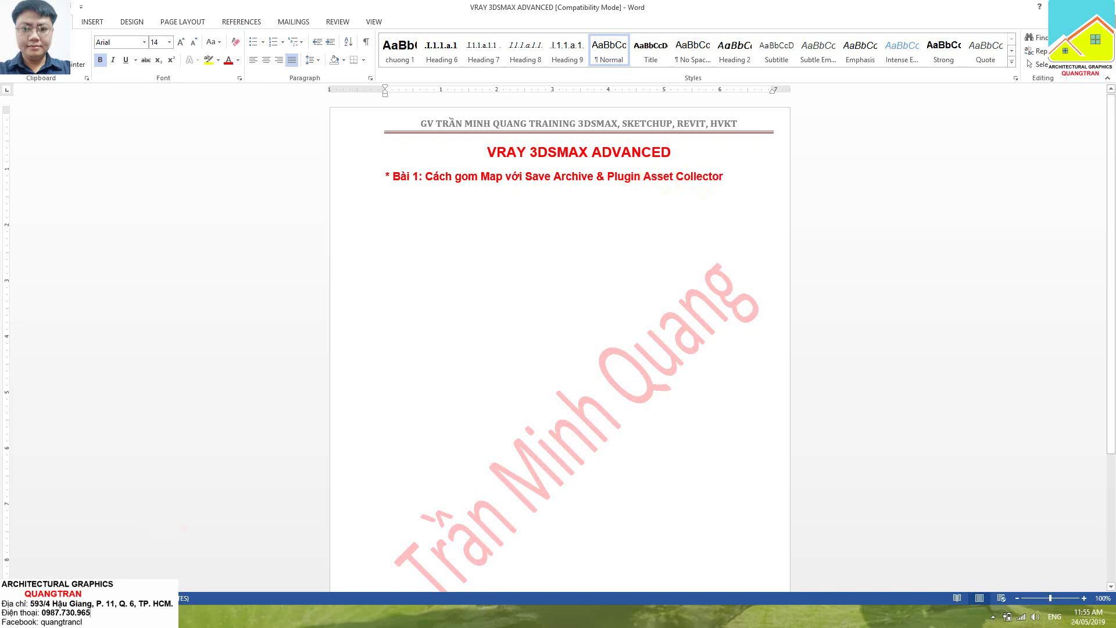
key("alt+Tab")
left_click(391, 250)
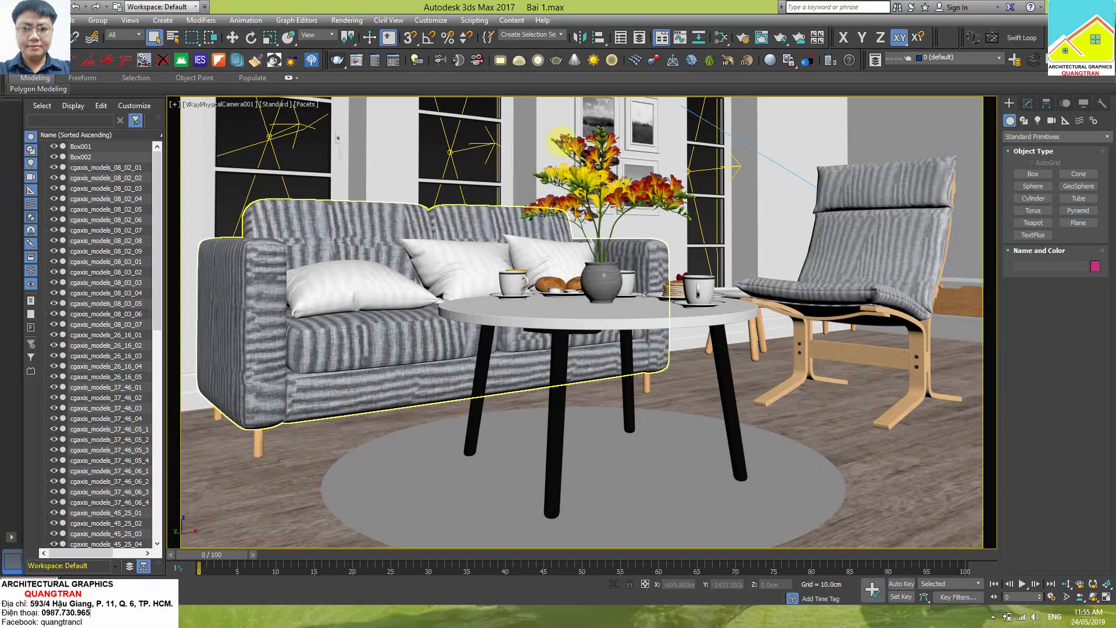
key("alt+Tab")
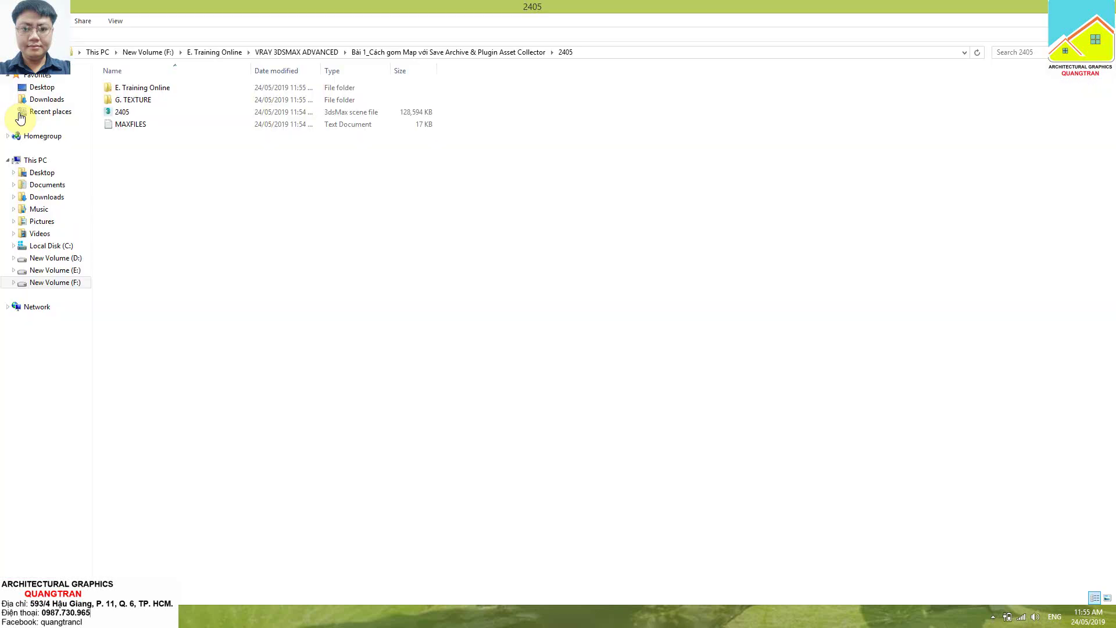
key("BackSpace")
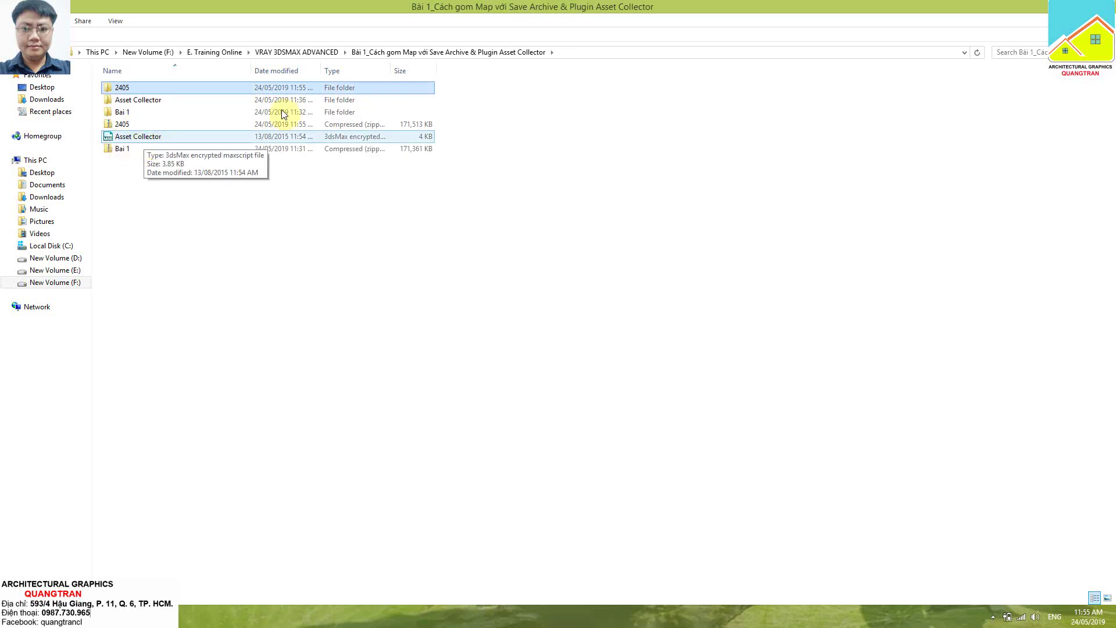
Drag the Asset Collector .mse script into the 3ds Max viewport and move its dialog aside
key("super+Down")
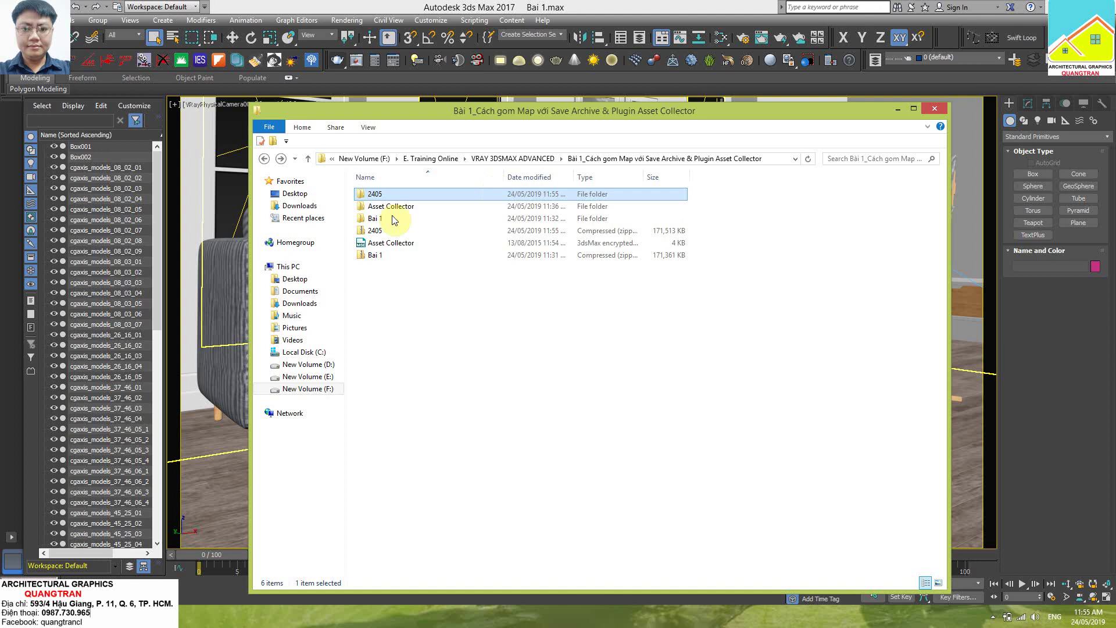
left_click_drag(681, 114, 1053, 149)
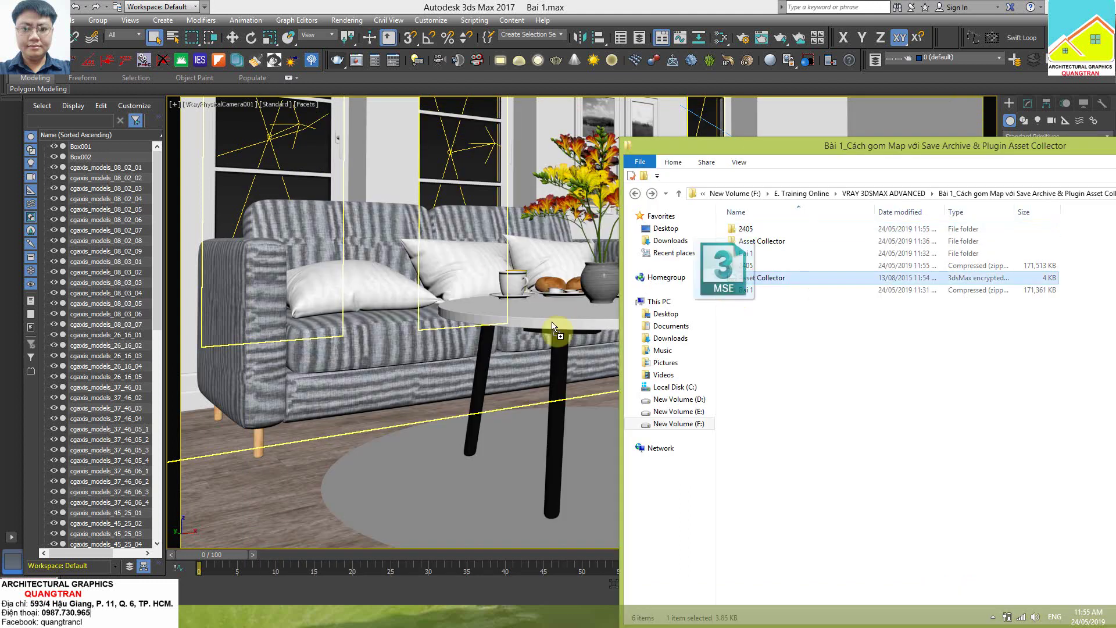
left_click_drag(758, 278, 330, 227)
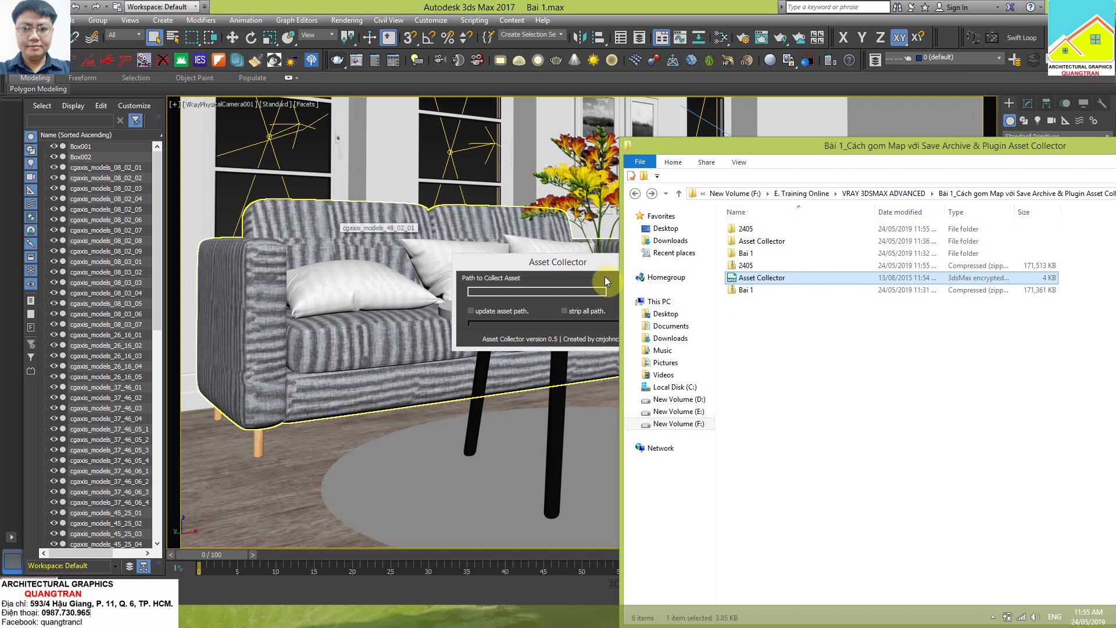
left_click_drag(581, 261, 344, 220)
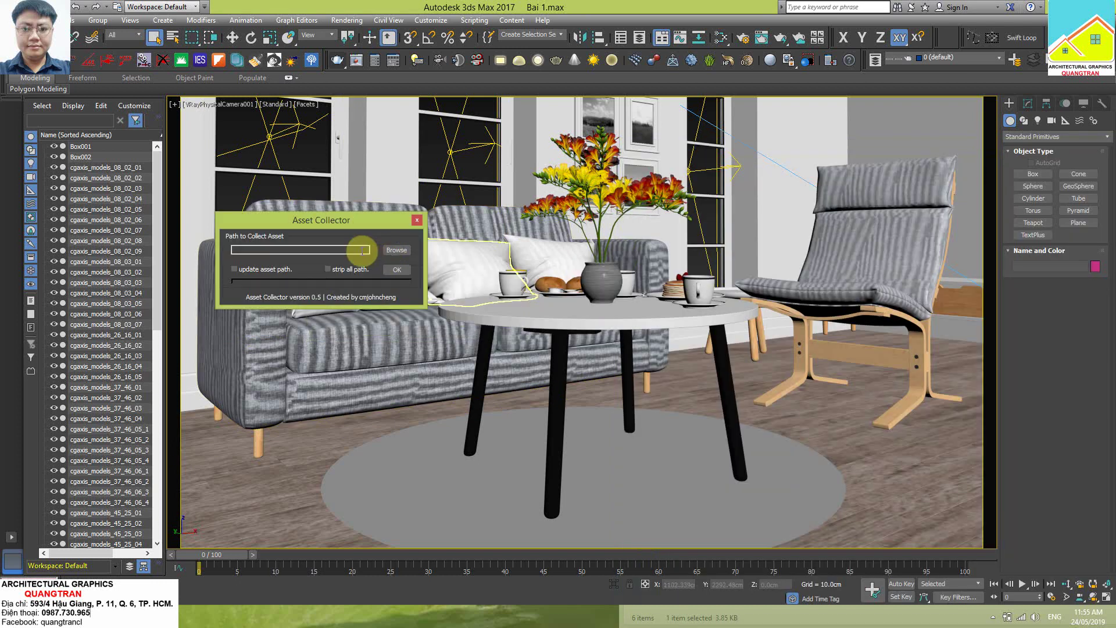
Set Asset Collector's destination to F:\E. Training Online\VRAY 3DSMAX ADVANCED\Bài 1\Asset Collector and run it
left_click(396, 253)
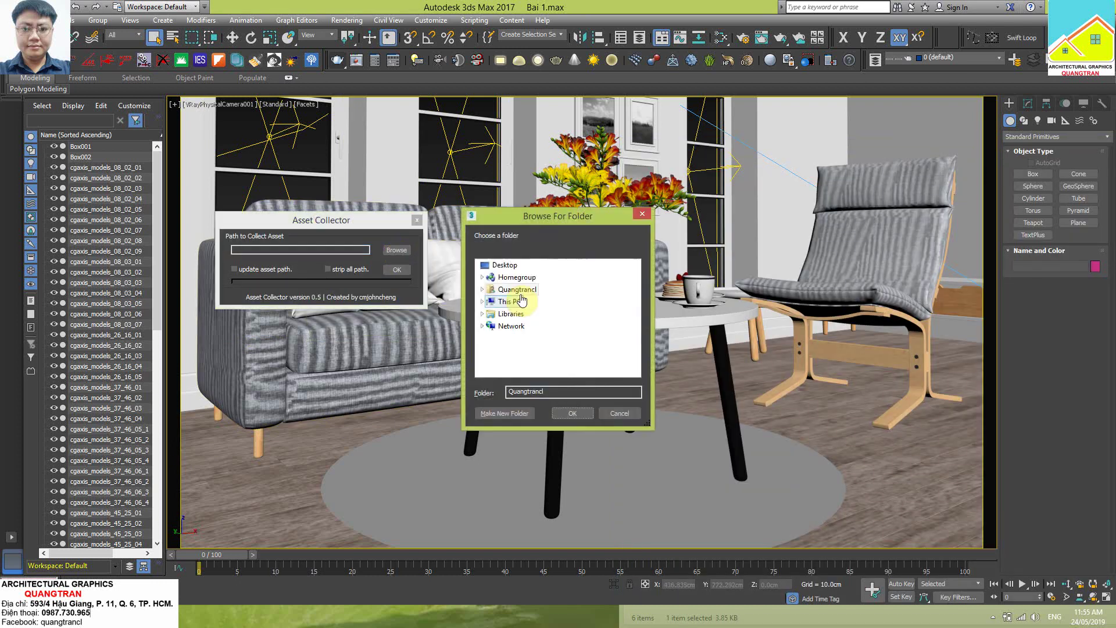
double_click(511, 301)
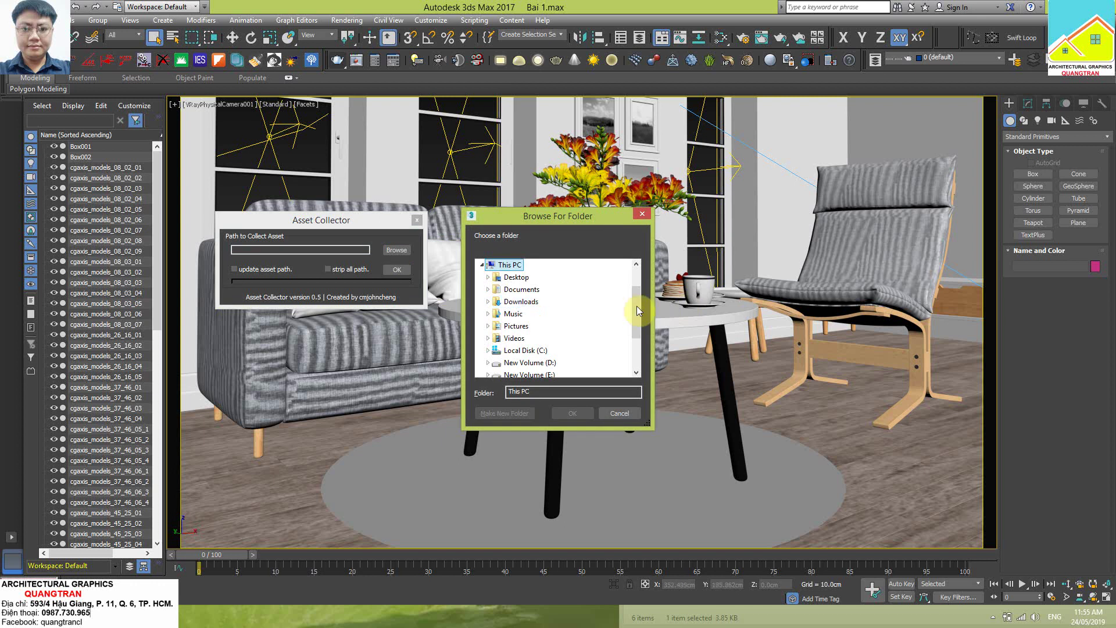
scroll(581, 343, "down", 1)
double_click(523, 350)
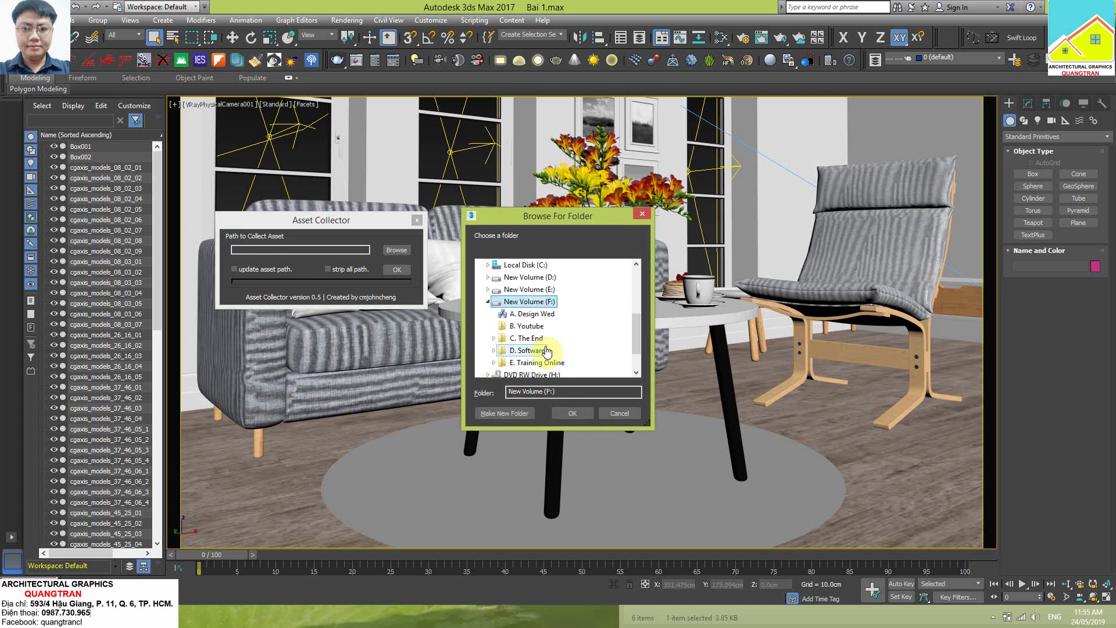
scroll(587, 328, "down", 1)
double_click(558, 326)
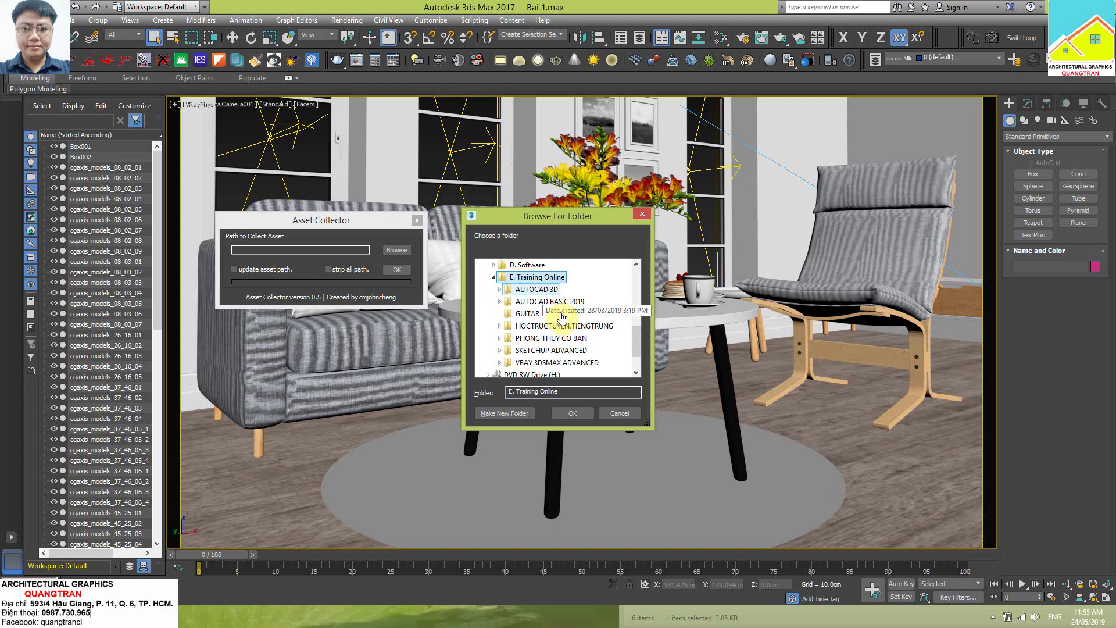
double_click(577, 363)
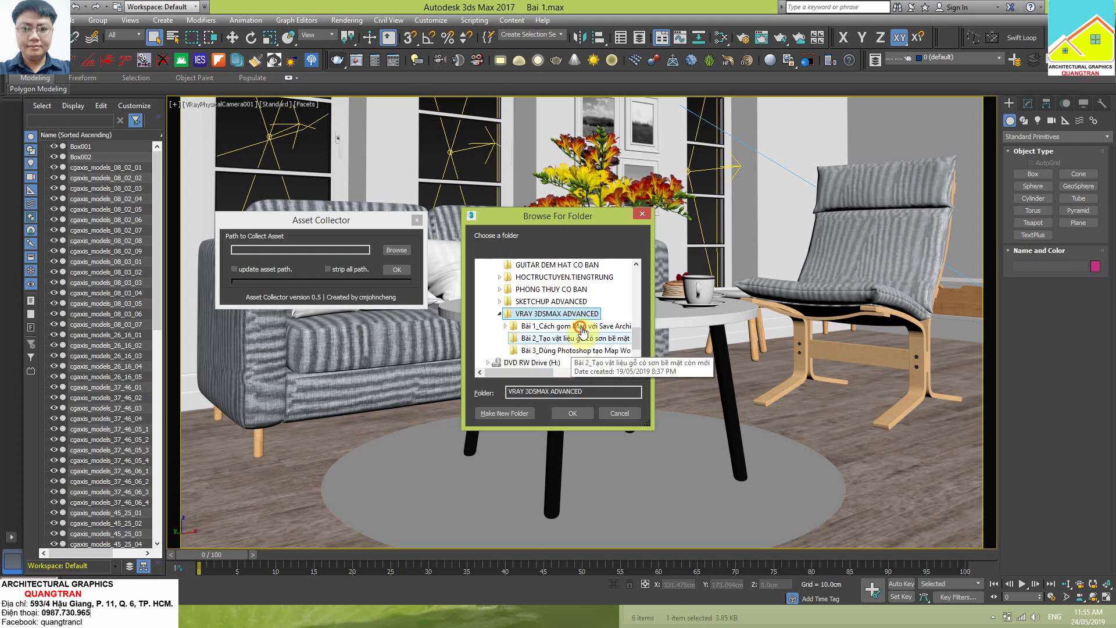
left_click(579, 326)
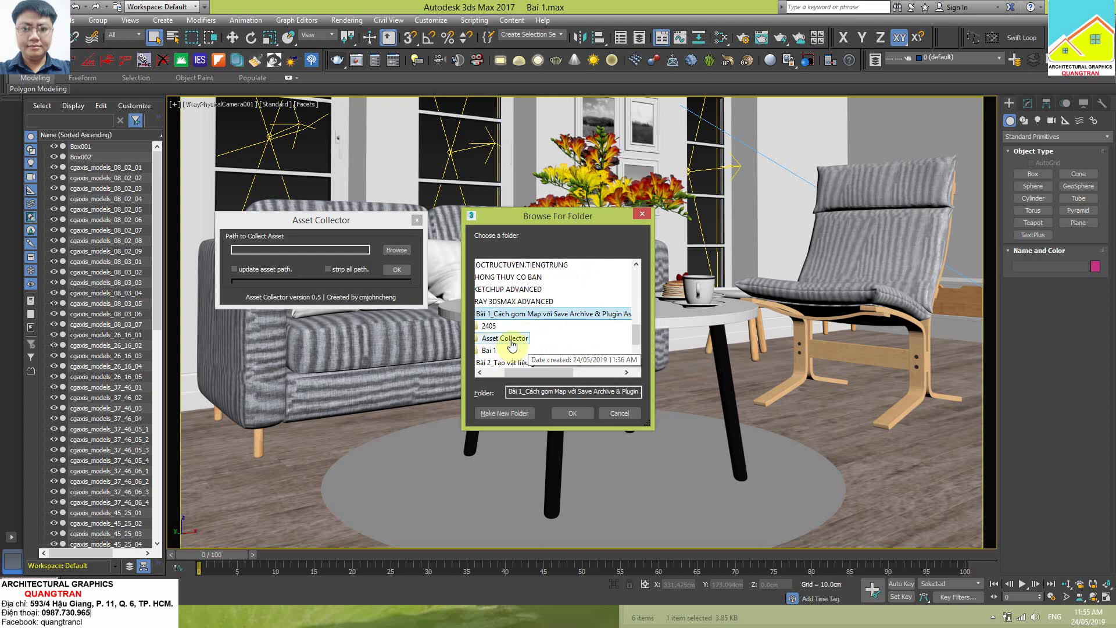
left_click(534, 337)
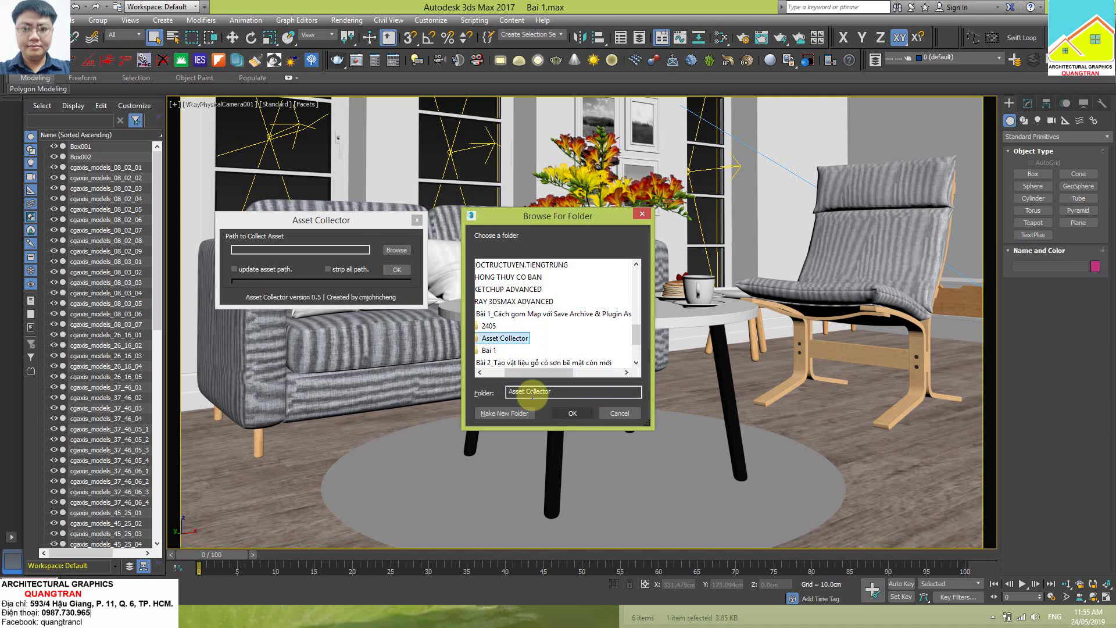
left_click(569, 413)
left_click(396, 283)
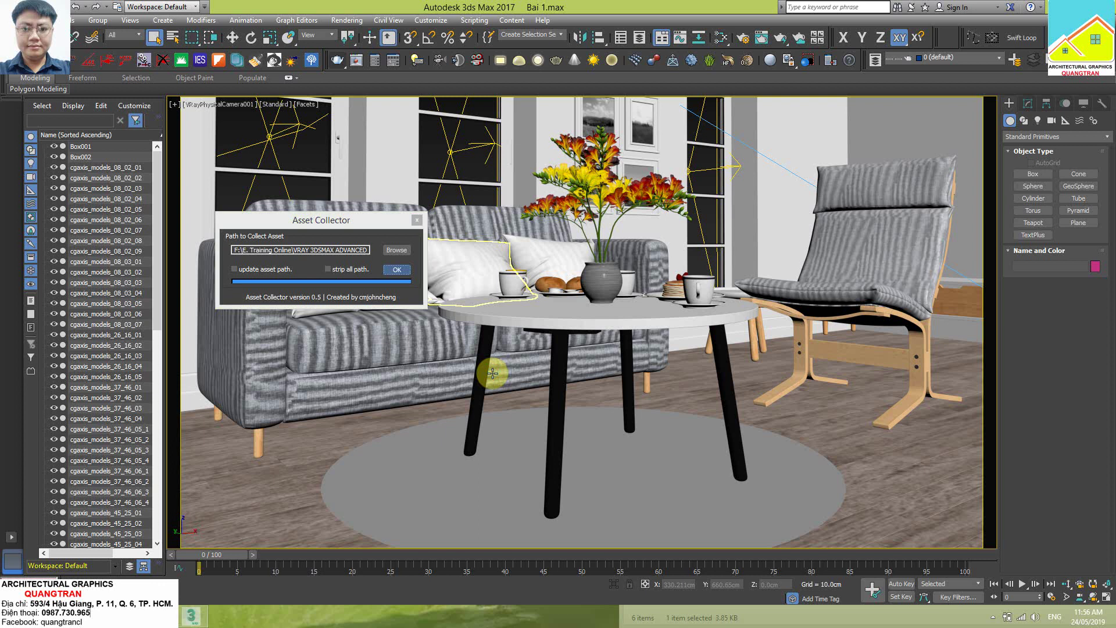
Close the Asset Collector dialog and switch back to the Bài 1 lesson folder window
left_click(416, 222)
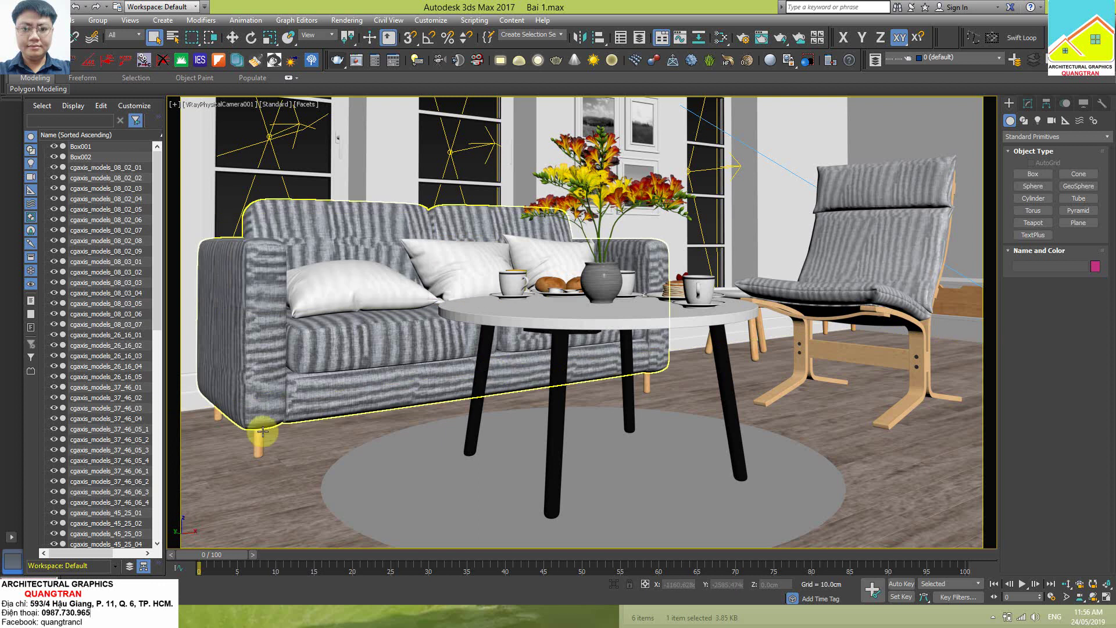
key("alt+Tab")
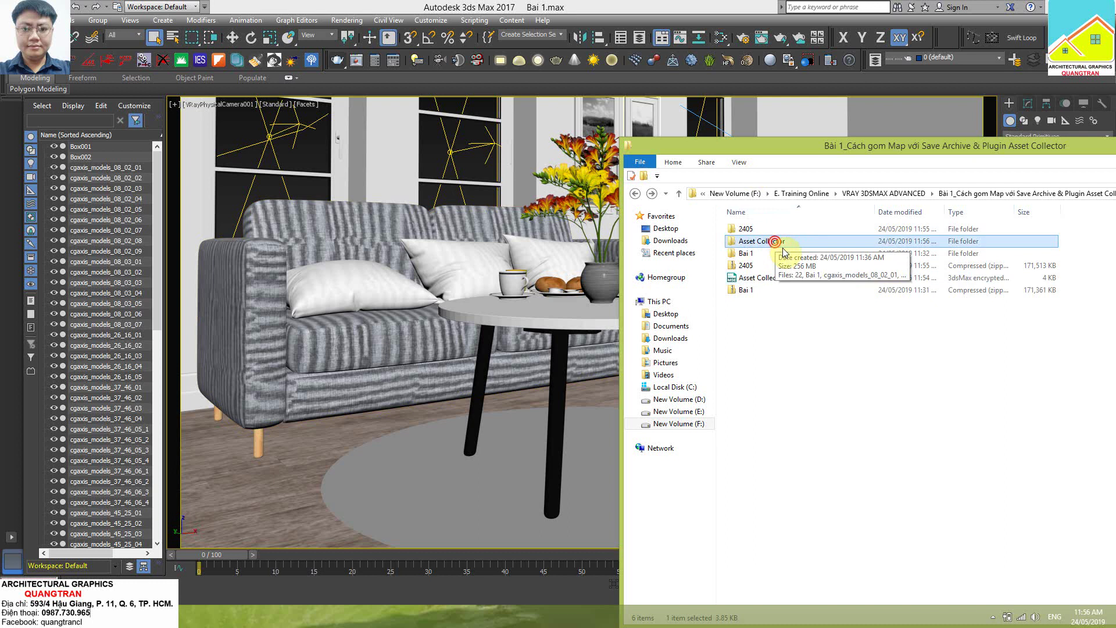
Open the Asset Collector folder maximized to view the Bai 1 scene, HDR and cgaxis textures
double_click(776, 242)
left_click_drag(971, 147, 585, 96)
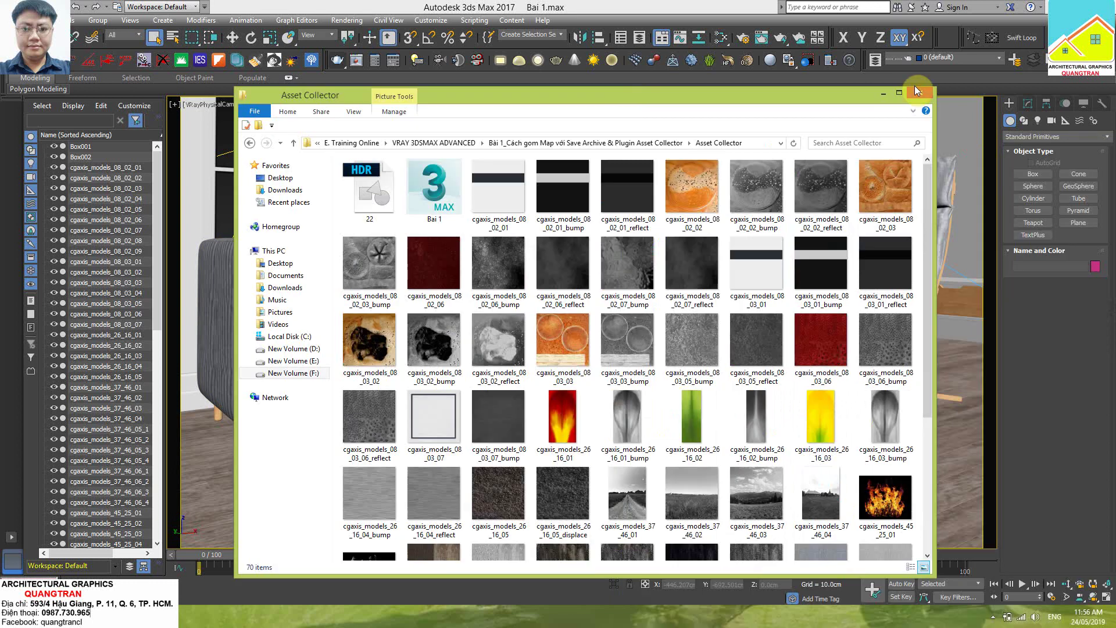
left_click(899, 93)
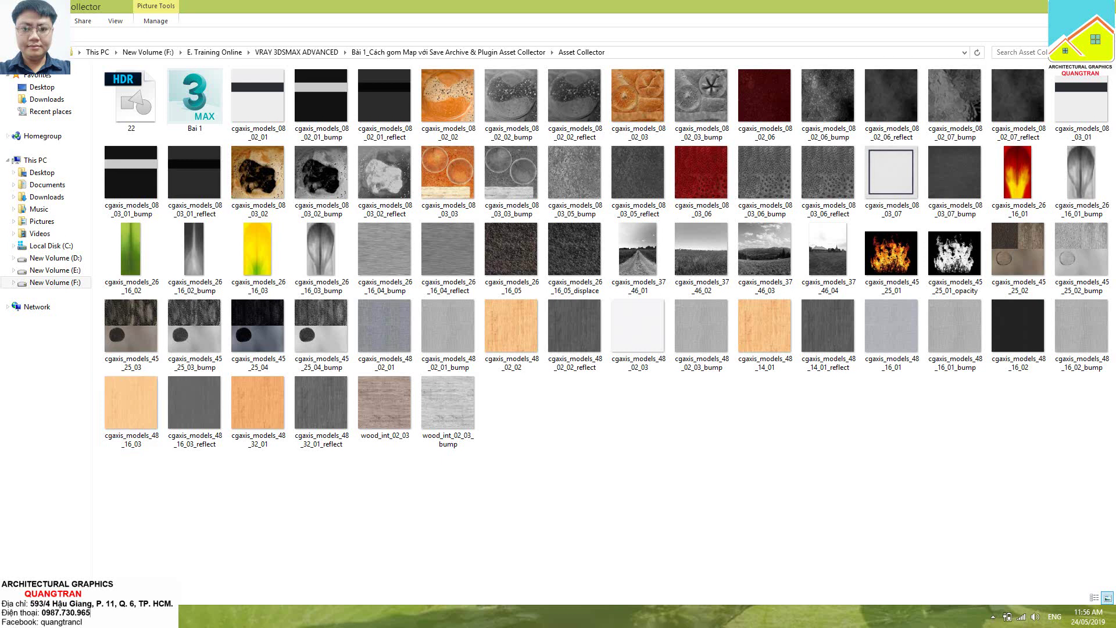
key("alt+Tab")
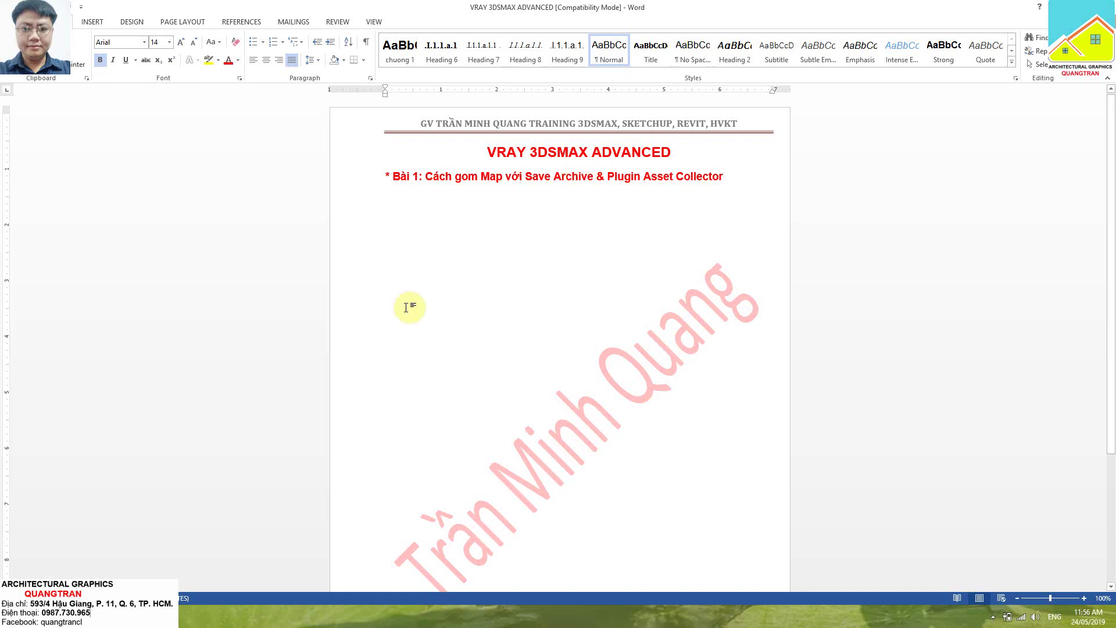
key("alt+Tab")
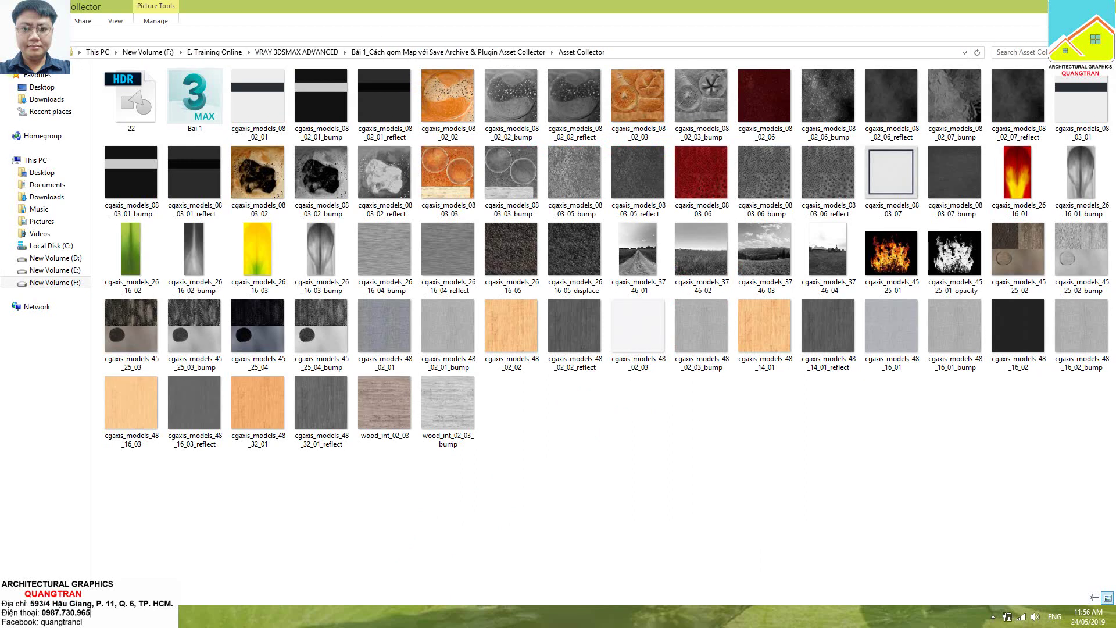
Go up to the lesson folder, open Bai 1, then return to the Word lesson
key("BackSpace")
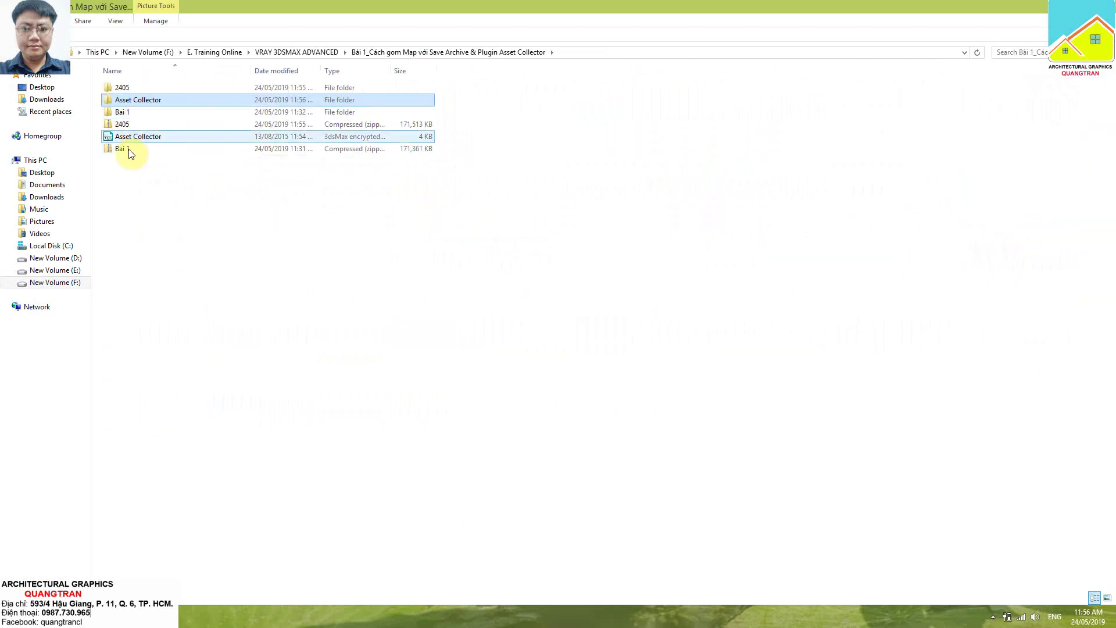
left_click(120, 113)
double_click(121, 116)
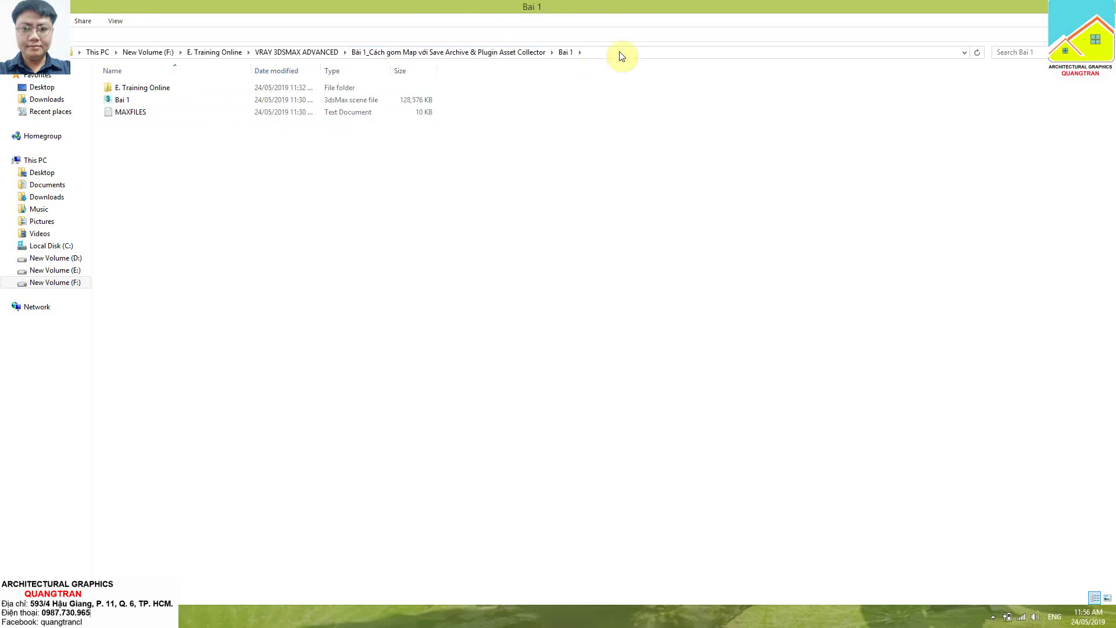
key("alt+Tab")
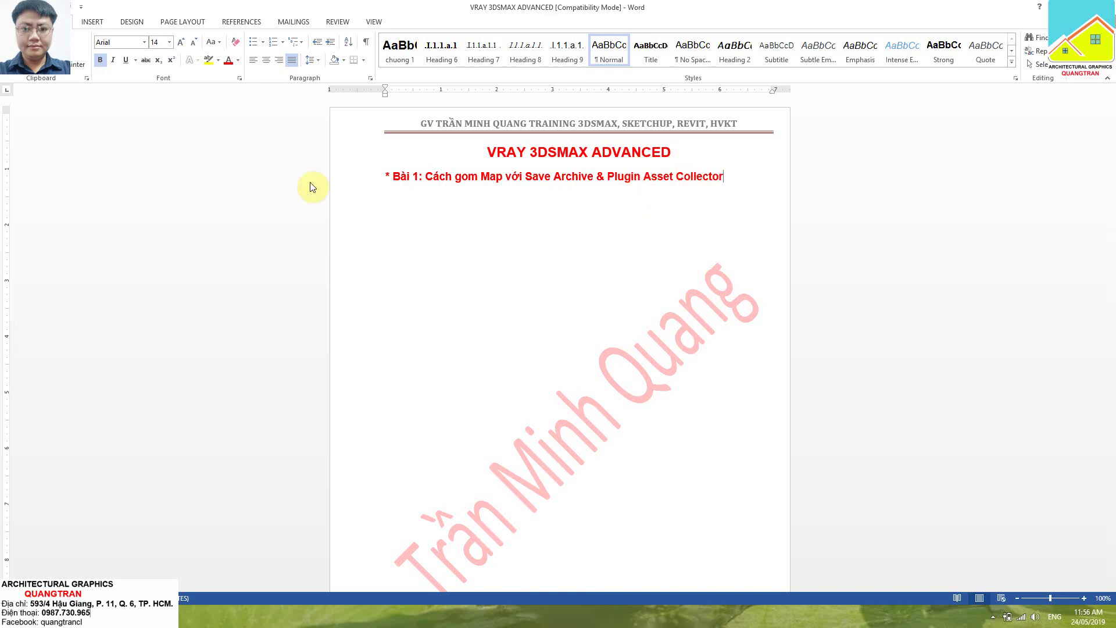
key("alt+Tab")
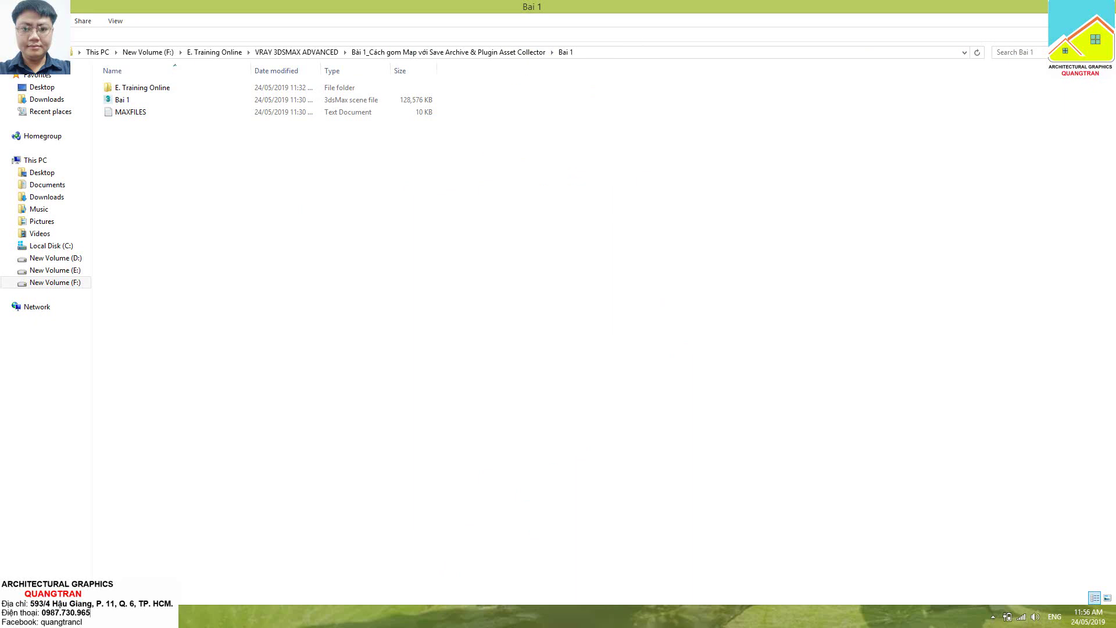
key("alt+Tab")
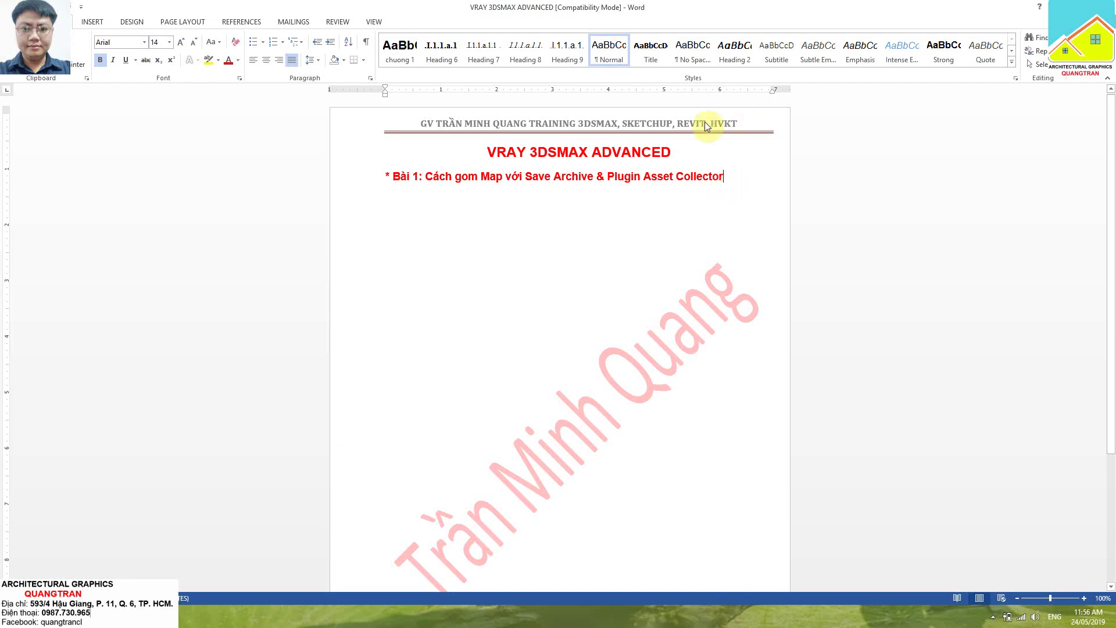
key("alt+Tab")
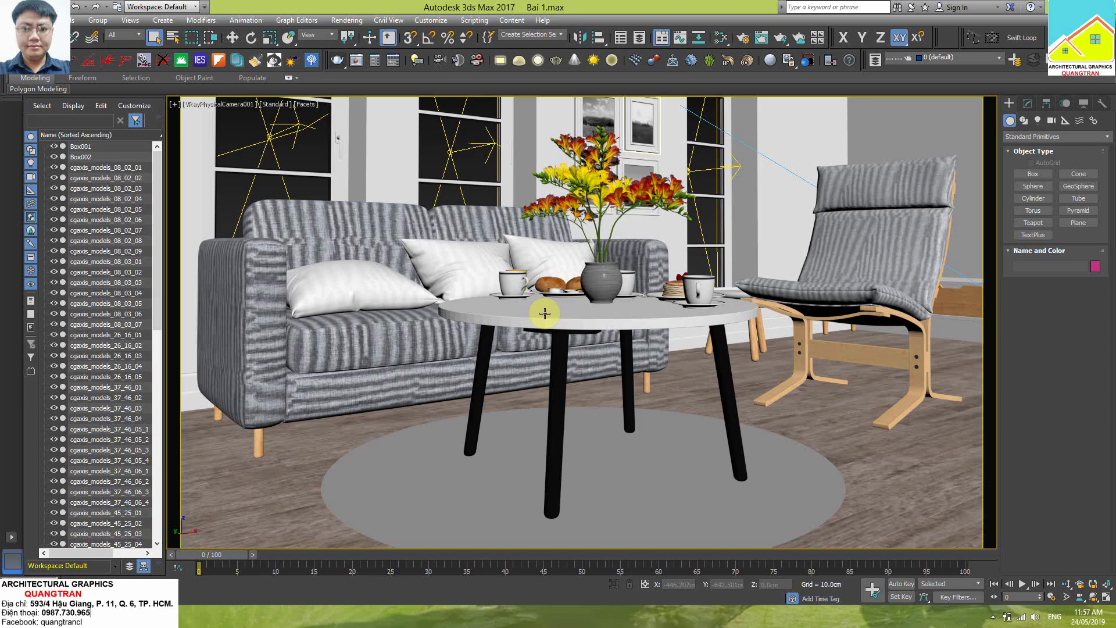
key("alt+Tab")
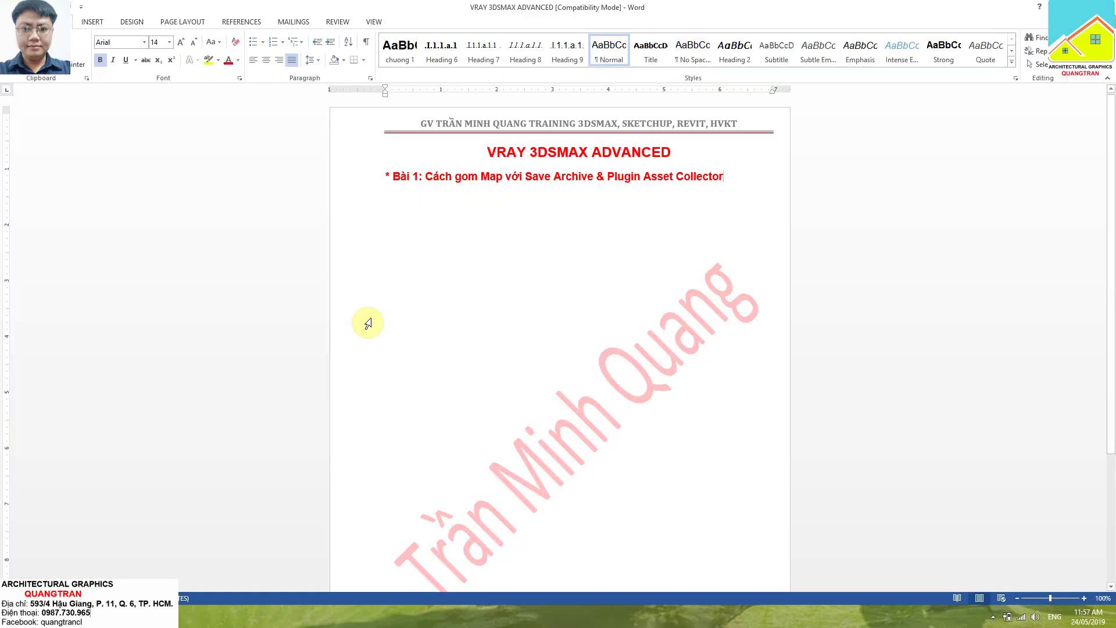